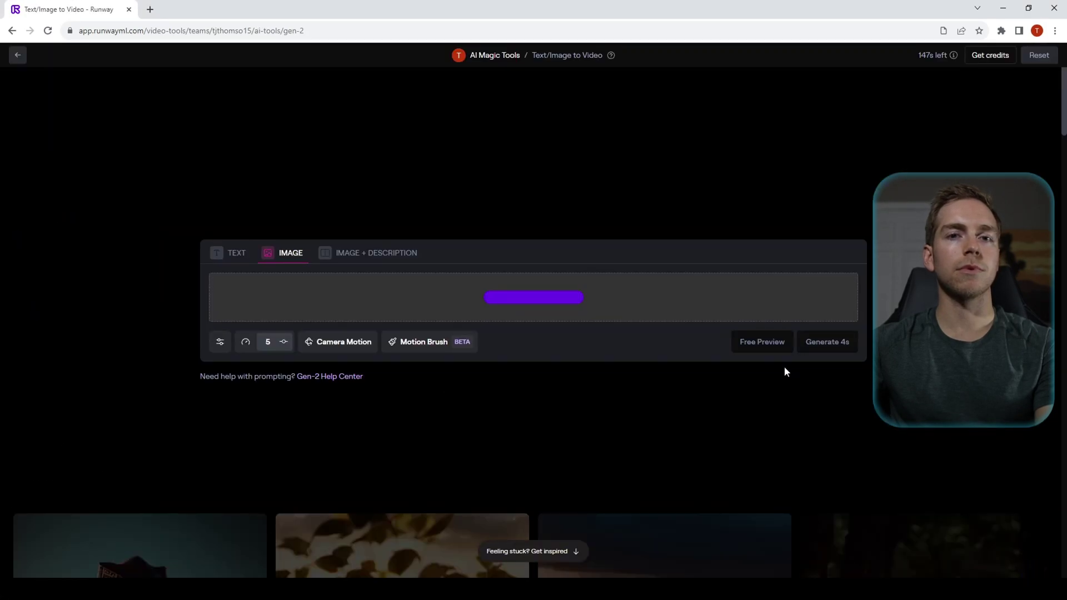
Brush motion over the dolphin's tail, body, head, dorsal fin and lower-left splash.
{"action": "left_click", "coordinate": [435, 343]}
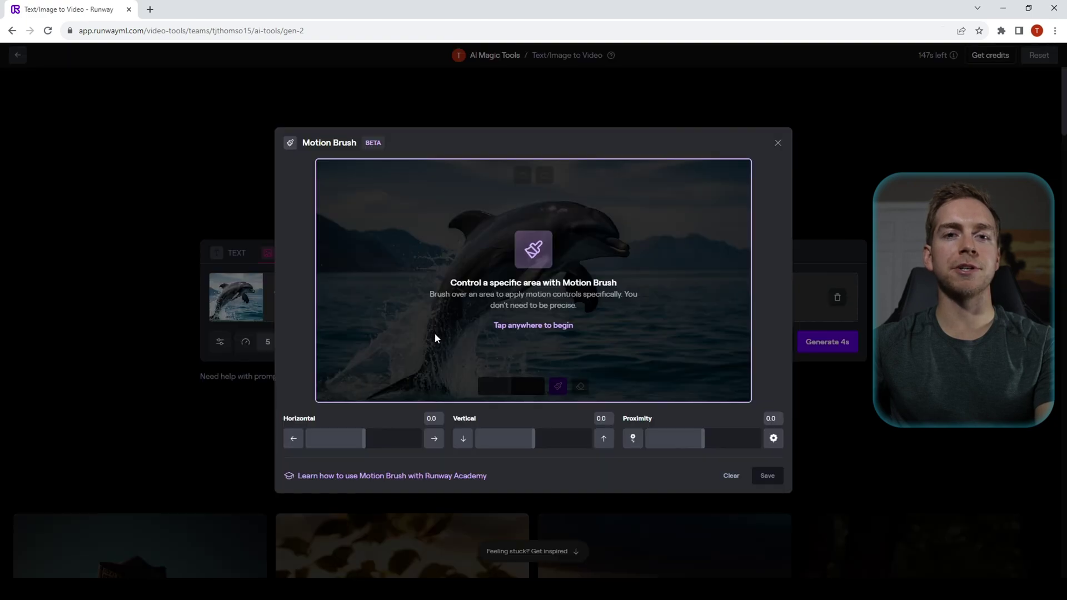
{"action": "left_click", "coordinate": [534, 251]}
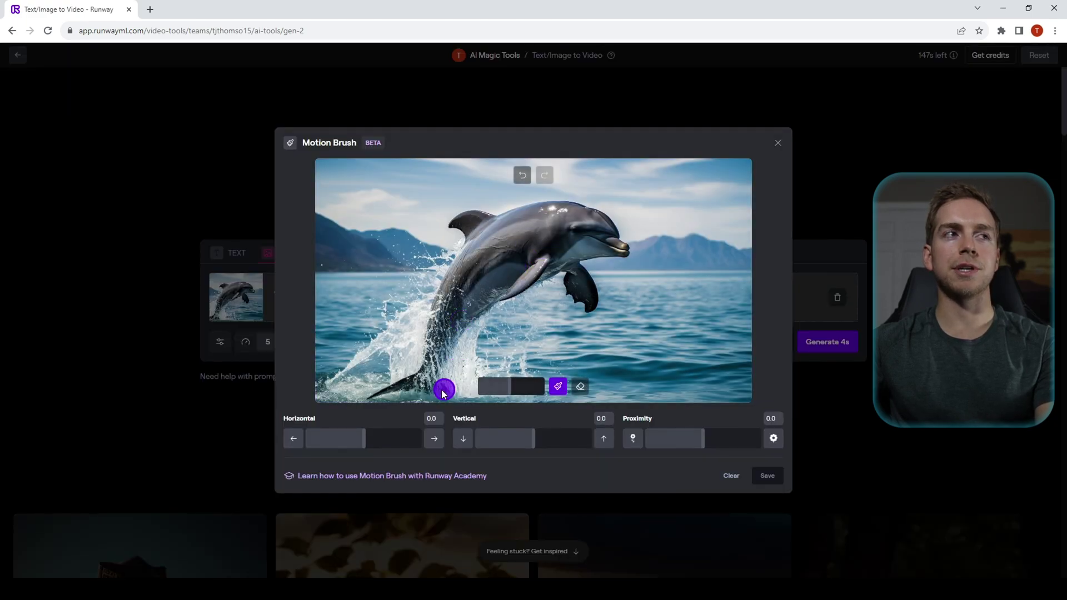
{"action": "mouse_move", "coordinate": [444, 393]}
{"action": "left_mouse_down"}
{"action": "mouse_move", "coordinate": [394, 381]}
{"action": "mouse_move", "coordinate": [489, 289]}
{"action": "mouse_move", "coordinate": [542, 277]}
{"action": "left_mouse_up"}
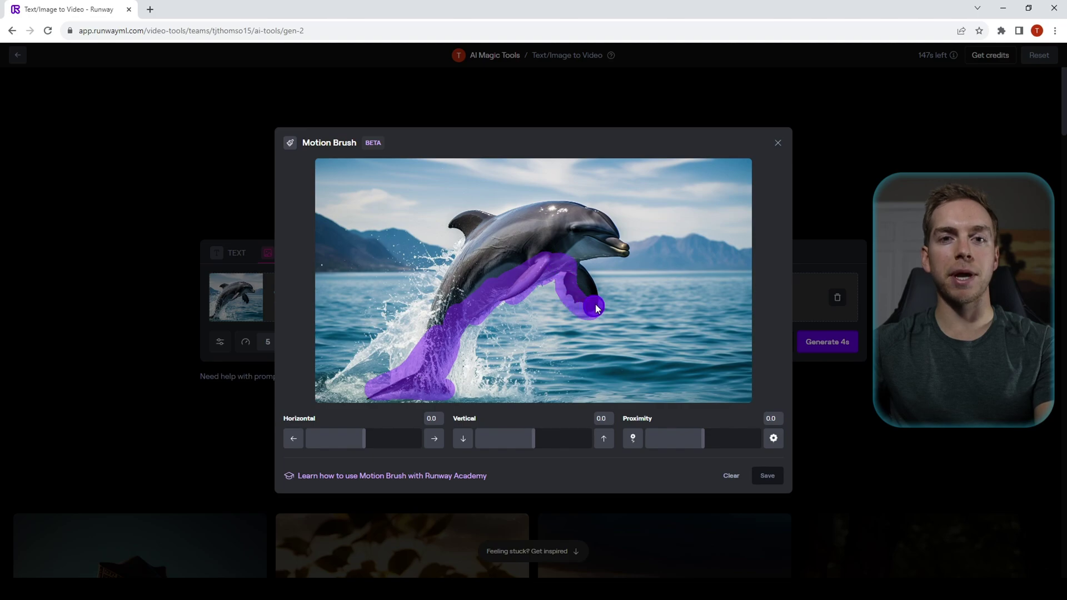
{"action": "mouse_move", "coordinate": [614, 231]}
{"action": "left_mouse_down"}
{"action": "mouse_move", "coordinate": [577, 207]}
{"action": "mouse_move", "coordinate": [458, 224]}
{"action": "mouse_move", "coordinate": [458, 264]}
{"action": "mouse_move", "coordinate": [597, 244]}
{"action": "mouse_move", "coordinate": [561, 230]}
{"action": "mouse_move", "coordinate": [443, 262]}
{"action": "mouse_move", "coordinate": [396, 324]}
{"action": "mouse_move", "coordinate": [409, 355]}
{"action": "left_mouse_up"}
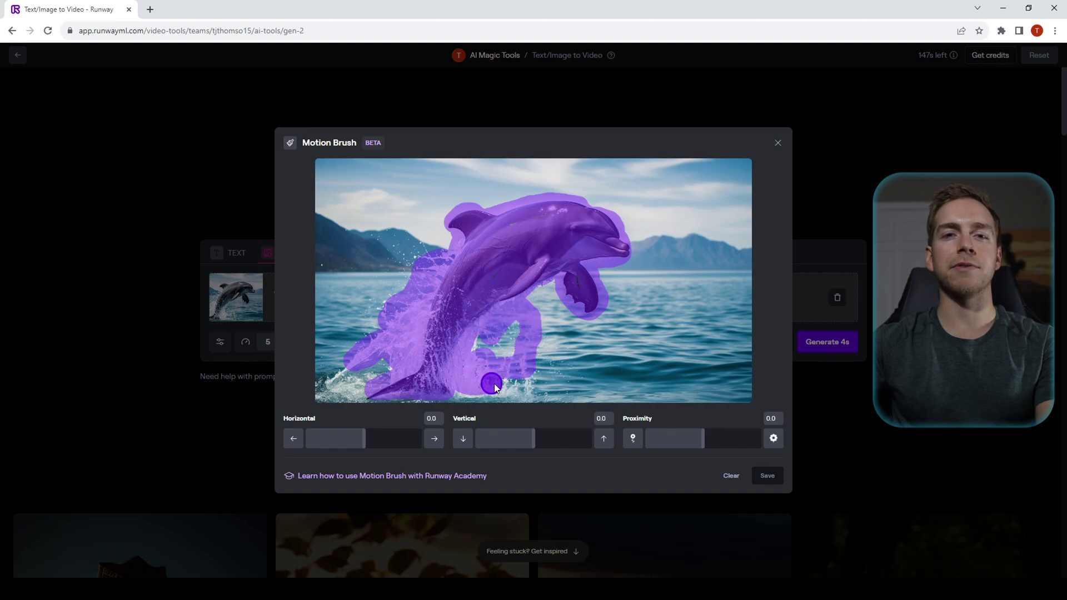
{"action": "mouse_move", "coordinate": [495, 383]}
{"action": "left_mouse_down"}
{"action": "mouse_move", "coordinate": [396, 359]}
{"action": "mouse_move", "coordinate": [334, 384]}
{"action": "left_mouse_up"}
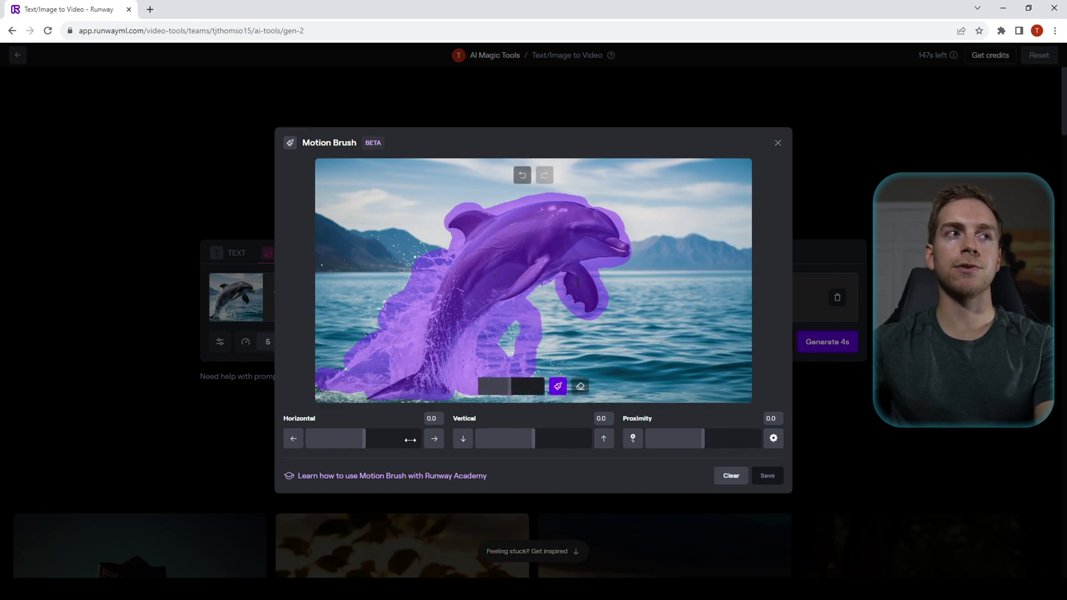
Set the dolphin's brushed motion to Horizontal 5.2 and Vertical -4.0, then save.
{"action": "left_click_drag", "start_coordinate": [364, 438], "coordinate": [385, 441]}
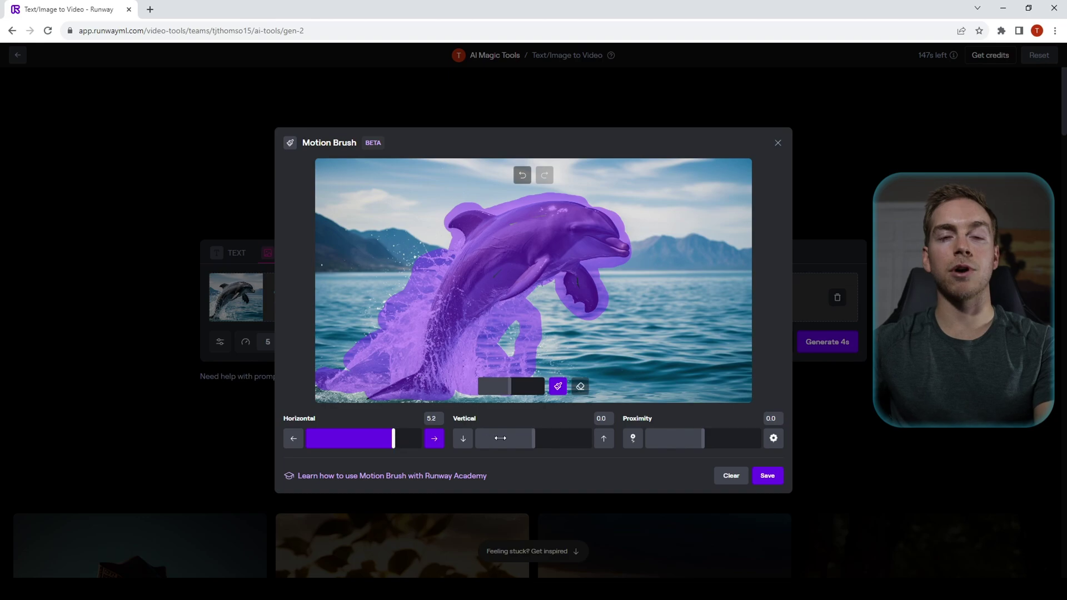
{"action": "left_click_drag", "start_coordinate": [533, 439], "coordinate": [510, 443]}
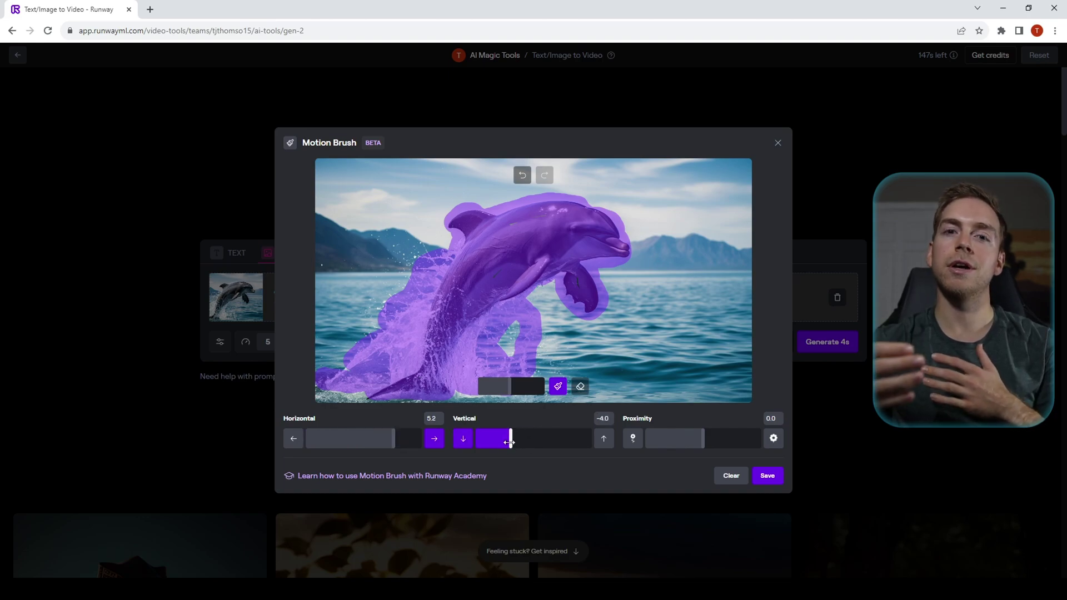
{"action": "left_click", "coordinate": [770, 479]}
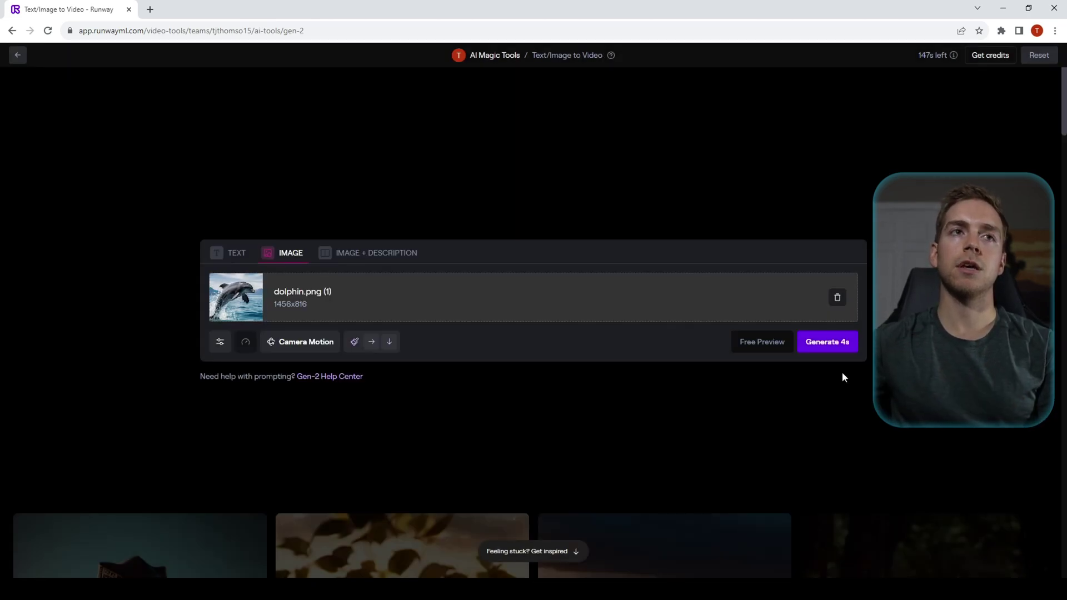
Generate the 4-second dolphin clip and play it back.
{"action": "left_click", "coordinate": [822, 350]}
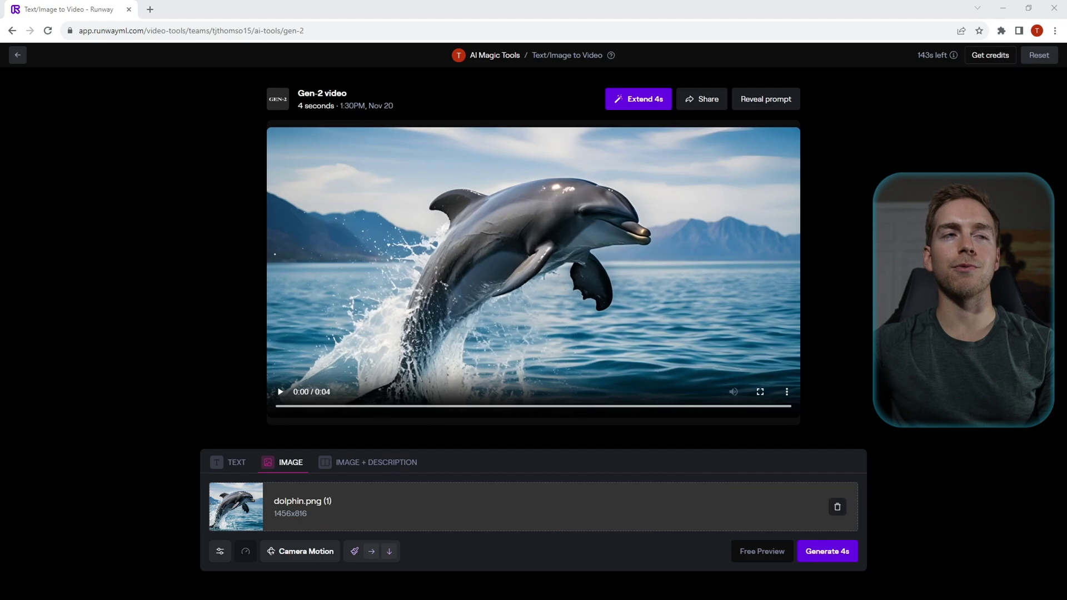
{"action": "left_click", "coordinate": [277, 392]}
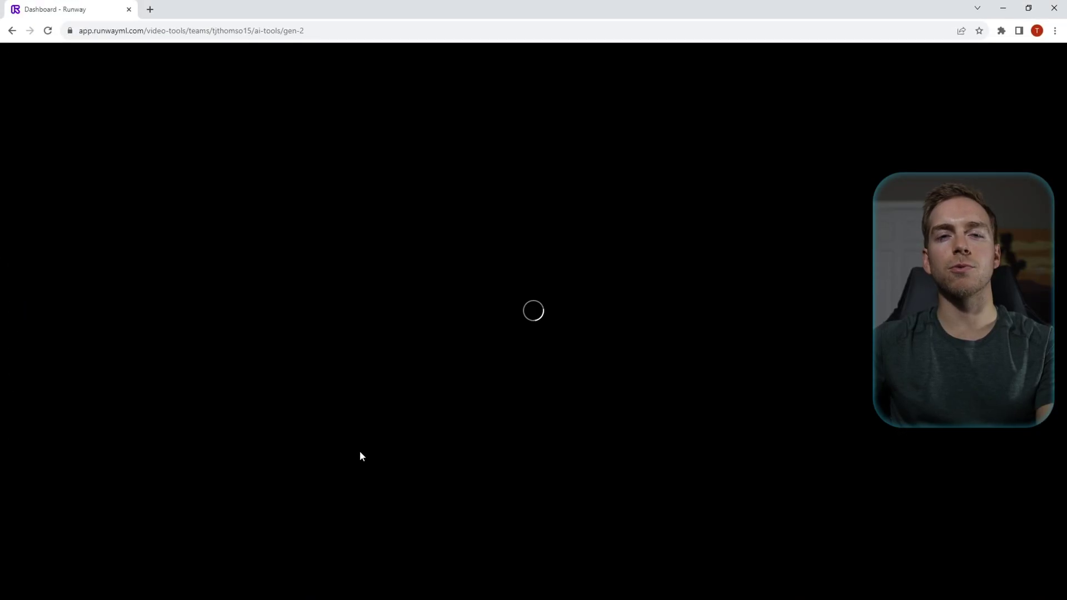
Upload hand.png and brush motion over the raised hand, fingers and arm.
{"action": "left_click", "coordinate": [497, 303]}
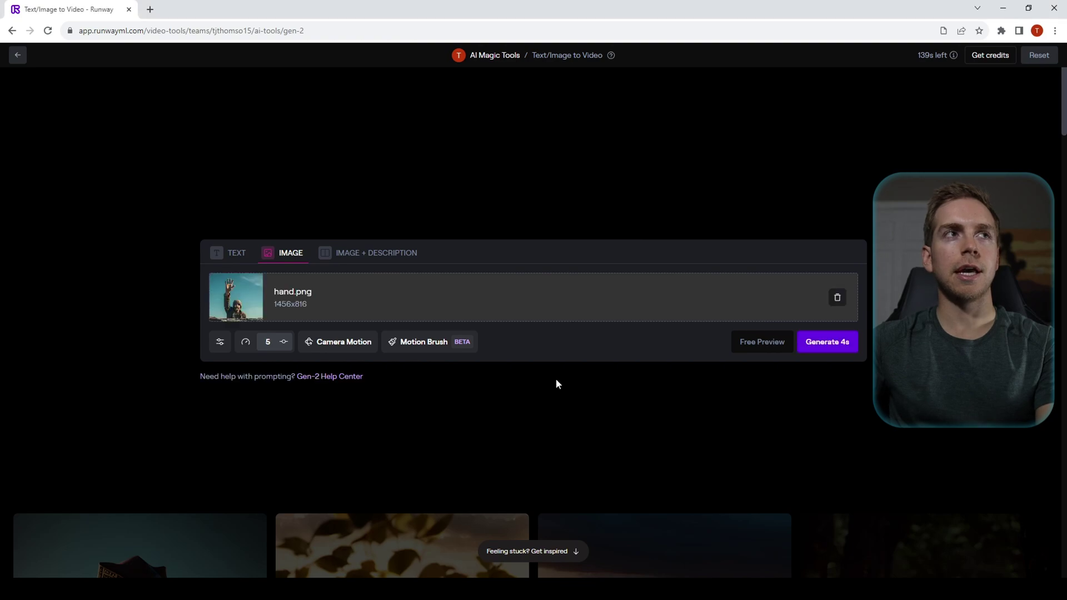
{"action": "left_click", "coordinate": [432, 347]}
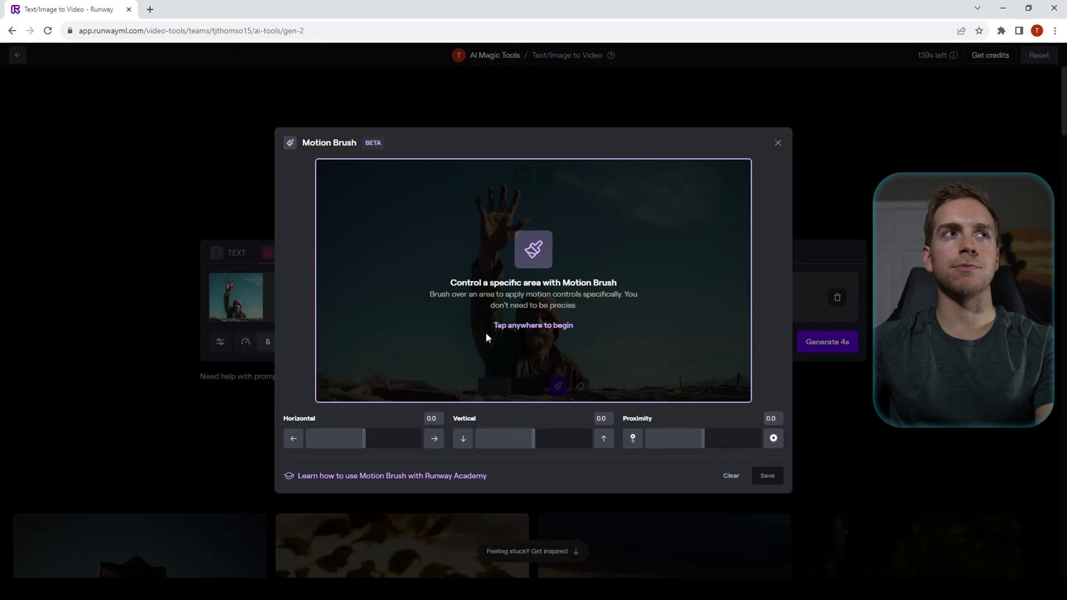
{"action": "left_click", "coordinate": [508, 326]}
{"action": "left_click_drag", "start_coordinate": [477, 199], "coordinate": [499, 195]}
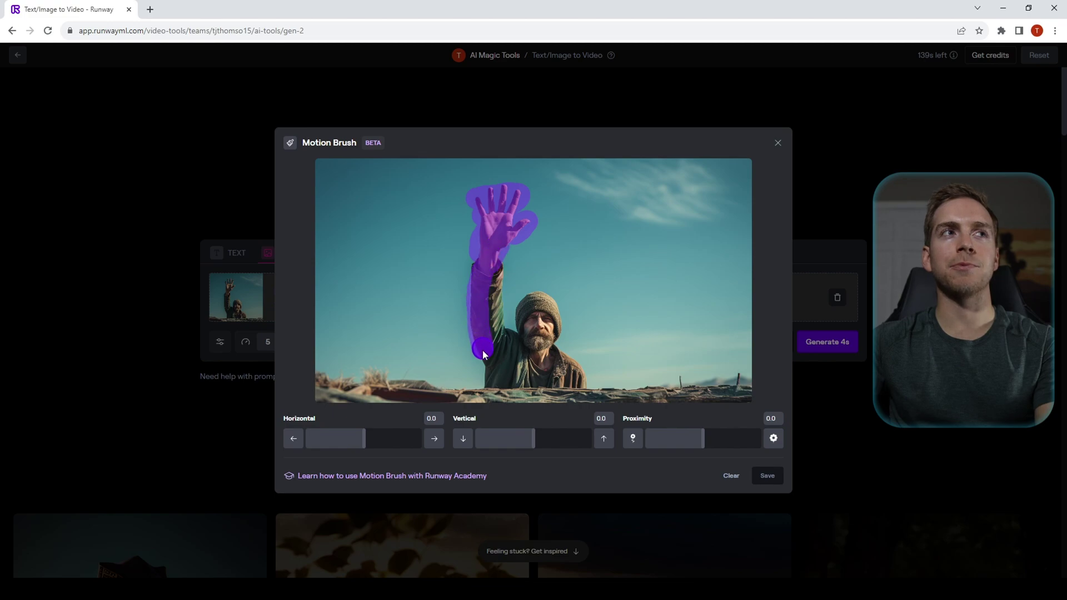
{"action": "left_click_drag", "start_coordinate": [498, 261], "coordinate": [499, 263]}
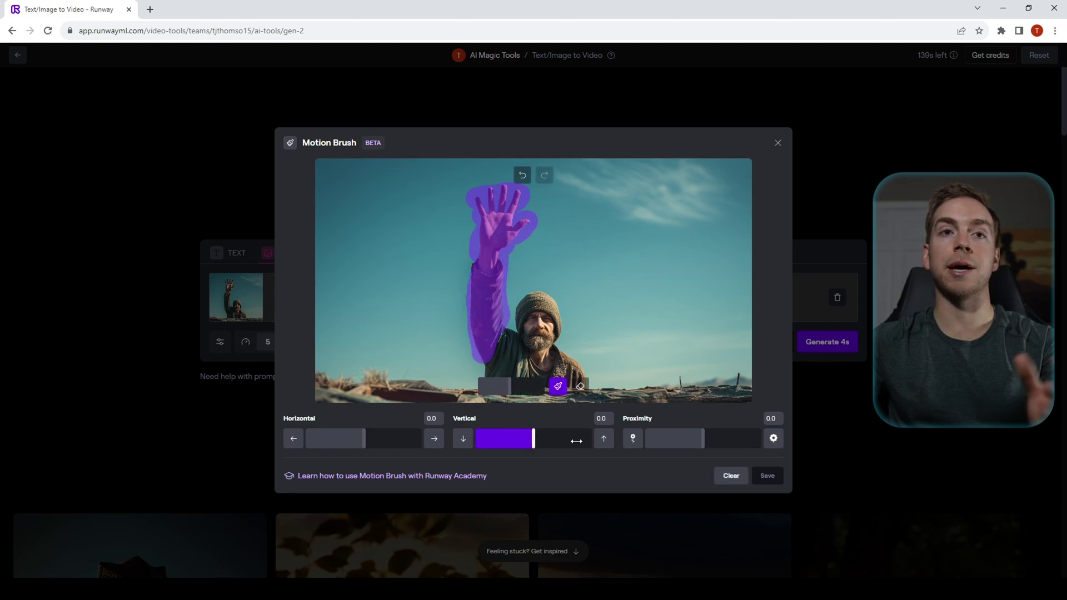
Set the arm's motion to Vertical -5.2 with Proximity 6.2.
{"action": "left_click", "coordinate": [463, 442]}
{"action": "left_click_drag", "start_coordinate": [534, 439], "coordinate": [506, 439]}
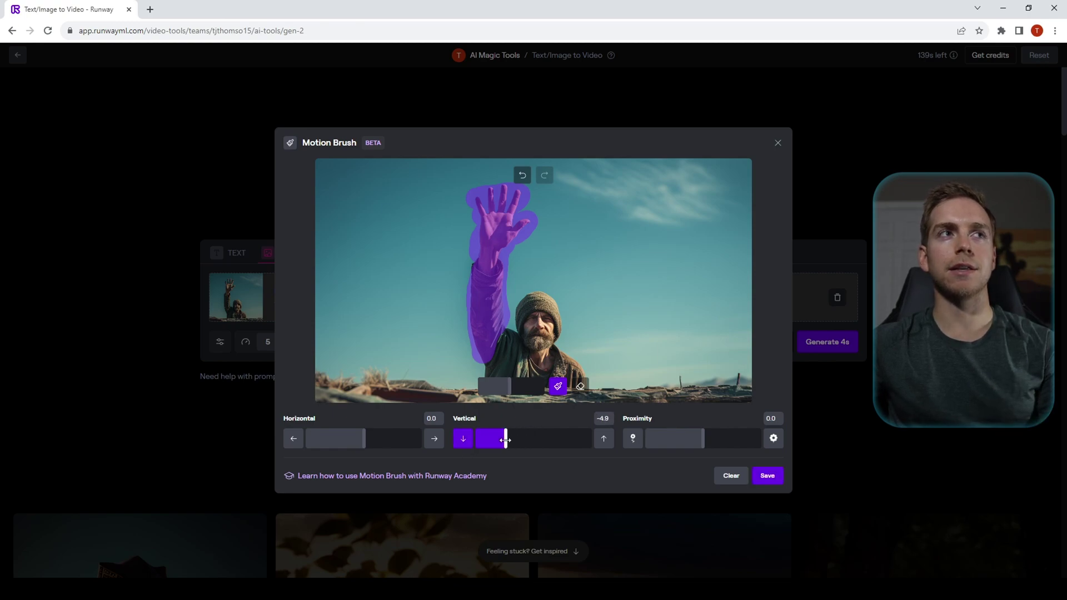
{"action": "left_click", "coordinate": [703, 440]}
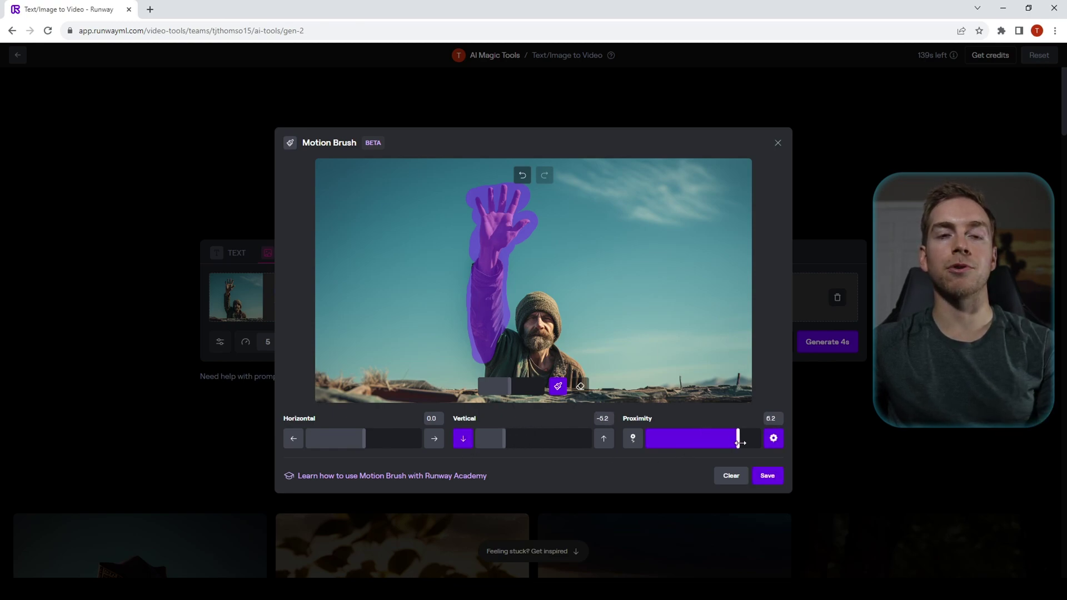
Save the hand's brush settings and generate the 4-second waving clip.
{"action": "left_click", "coordinate": [767, 478]}
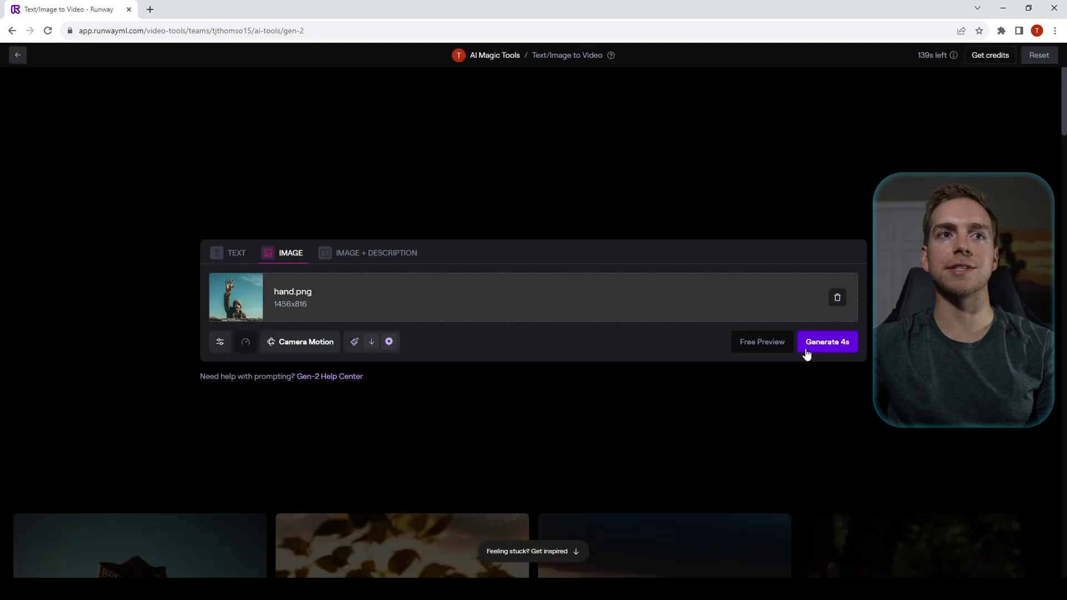
{"action": "left_click", "coordinate": [819, 345]}
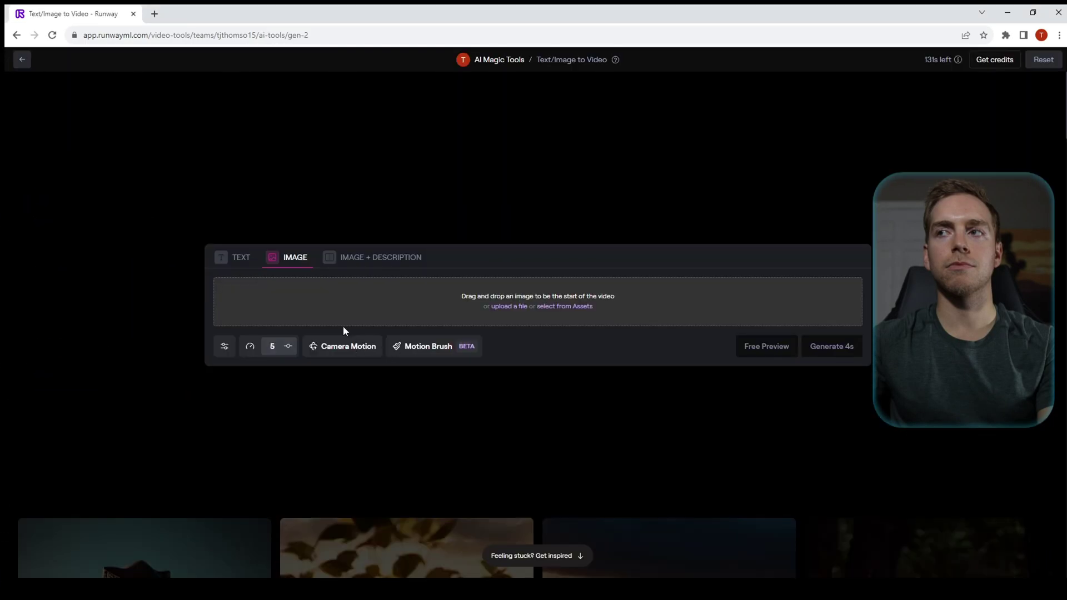
Upload 2 pups 2.png and brush motion over the left and right puppies' heads.
{"action": "left_click", "coordinate": [494, 308]}
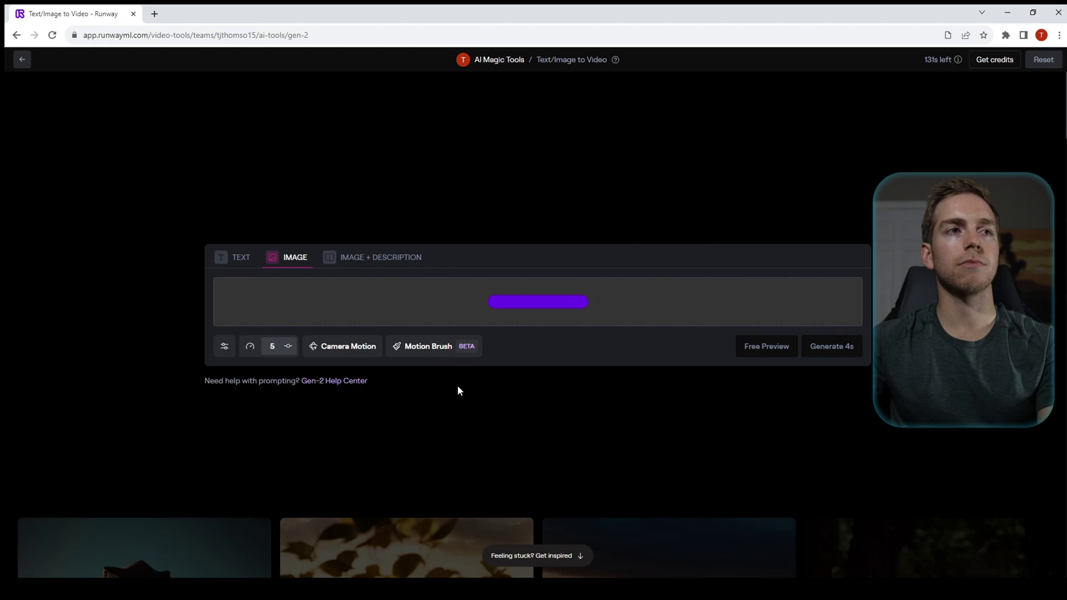
{"action": "left_click", "coordinate": [430, 350]}
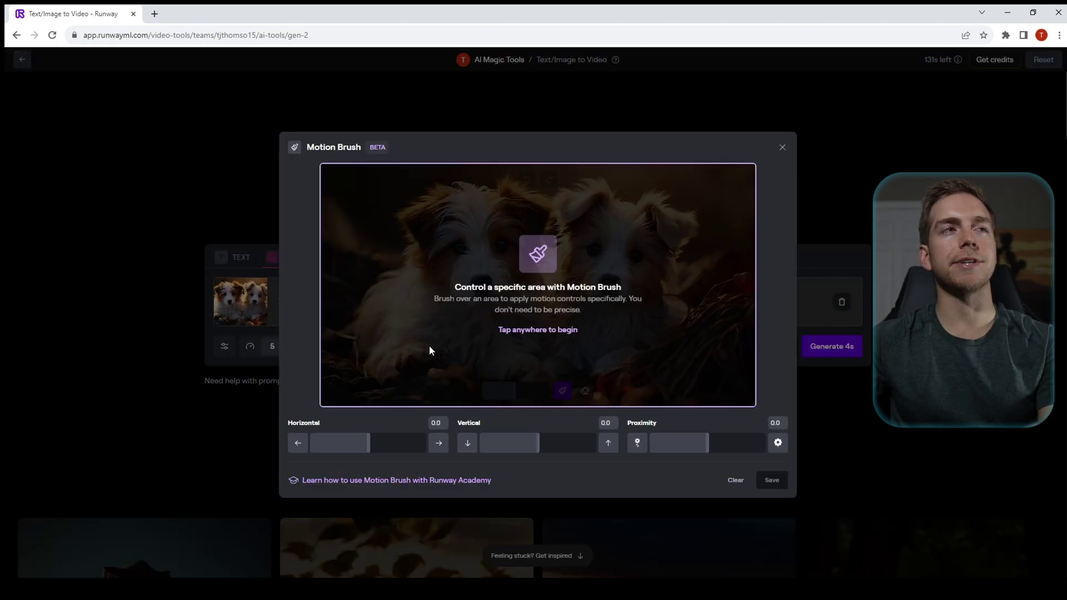
{"action": "left_click", "coordinate": [526, 278]}
{"action": "mouse_move", "coordinate": [497, 293]}
{"action": "left_mouse_down"}
{"action": "mouse_move", "coordinate": [437, 279]}
{"action": "mouse_move", "coordinate": [416, 246]}
{"action": "mouse_move", "coordinate": [424, 203]}
{"action": "mouse_move", "coordinate": [538, 197]}
{"action": "mouse_move", "coordinate": [545, 215]}
{"action": "mouse_move", "coordinate": [528, 258]}
{"action": "mouse_move", "coordinate": [484, 290]}
{"action": "mouse_move", "coordinate": [530, 202]}
{"action": "mouse_move", "coordinate": [438, 224]}
{"action": "mouse_move", "coordinate": [483, 234]}
{"action": "left_mouse_up"}
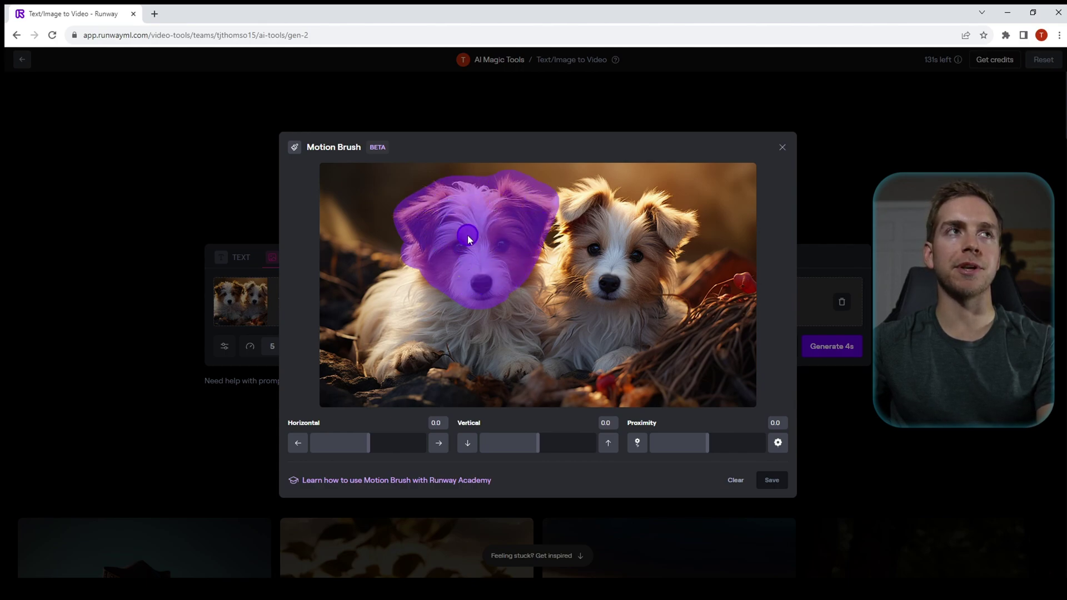
{"action": "mouse_move", "coordinate": [562, 207]}
{"action": "left_mouse_down"}
{"action": "mouse_move", "coordinate": [579, 188]}
{"action": "mouse_move", "coordinate": [574, 245]}
{"action": "mouse_move", "coordinate": [638, 296]}
{"action": "mouse_move", "coordinate": [685, 223]}
{"action": "mouse_move", "coordinate": [622, 203]}
{"action": "mouse_move", "coordinate": [594, 271]}
{"action": "mouse_move", "coordinate": [648, 215]}
{"action": "mouse_move", "coordinate": [639, 238]}
{"action": "mouse_move", "coordinate": [612, 253]}
{"action": "left_mouse_up"}
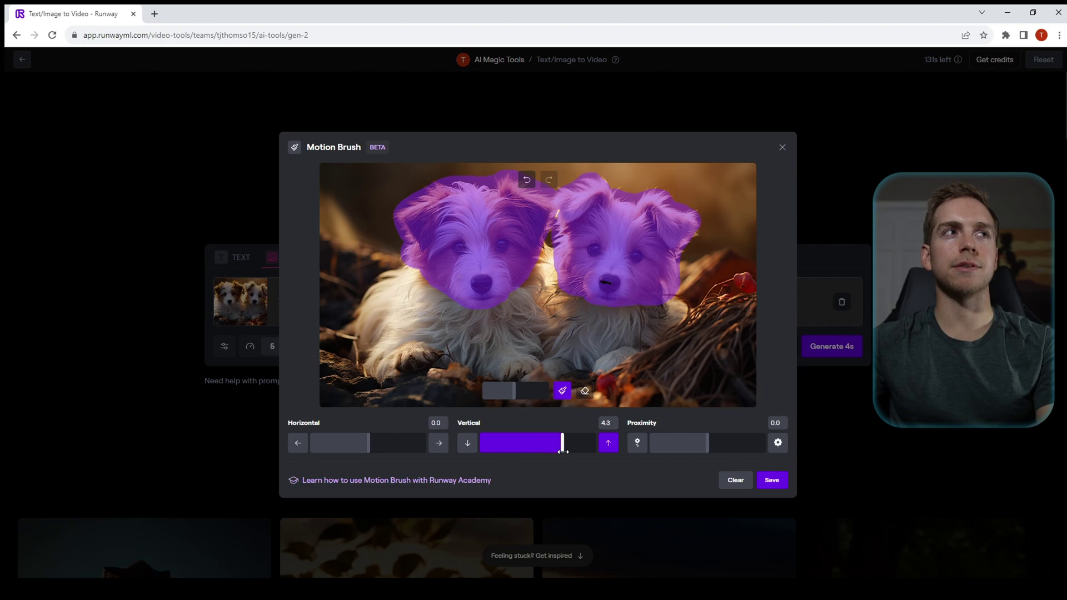
Save the puppies' brush, add a 2.9-speed zoom-out camera move, and load eyes.png.
{"action": "left_click", "coordinate": [772, 481]}
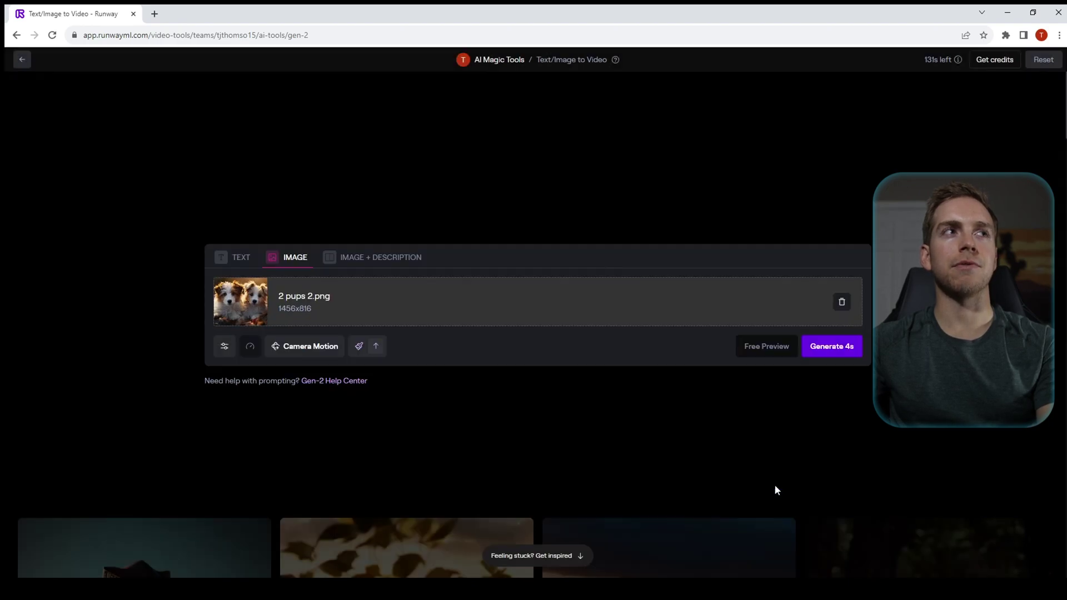
{"action": "left_click", "coordinate": [293, 356]}
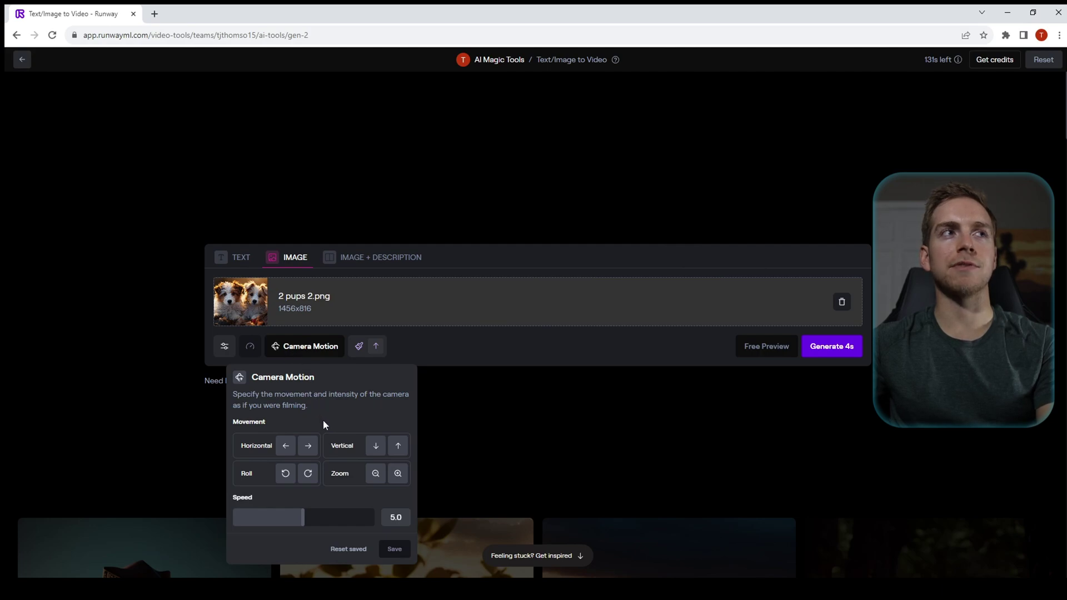
{"action": "left_click", "coordinate": [377, 474]}
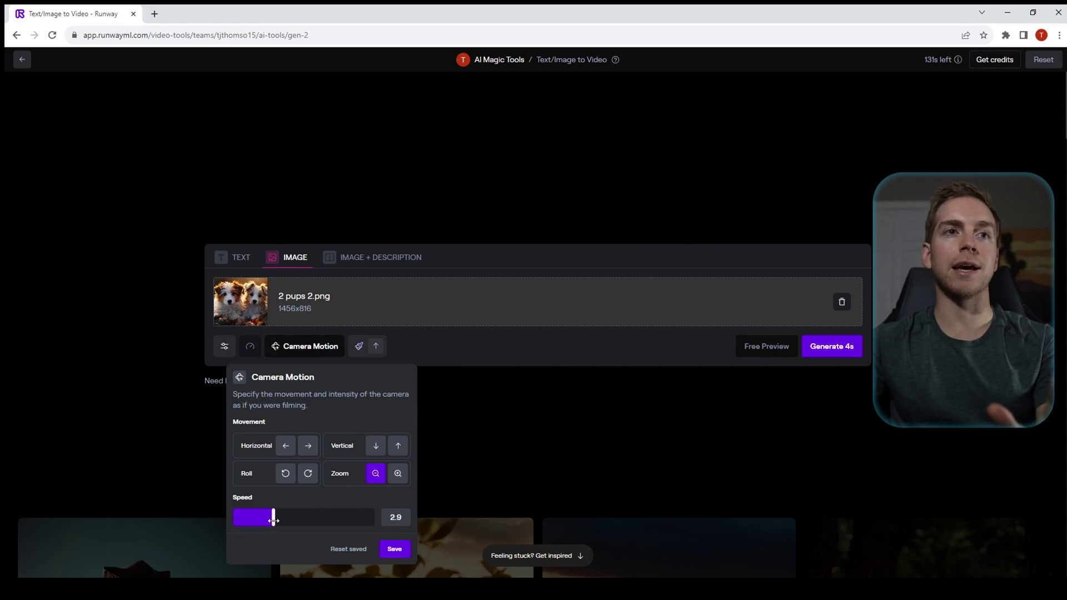
{"action": "left_click", "coordinate": [393, 553]}
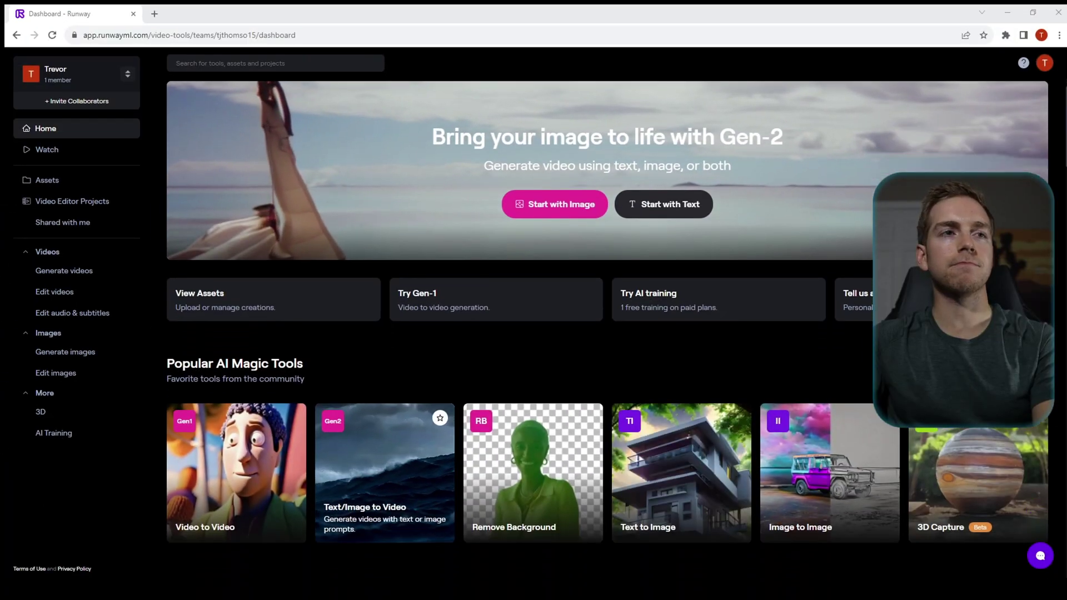
{"action": "left_click", "coordinate": [388, 470]}
{"action": "left_click", "coordinate": [500, 314]}
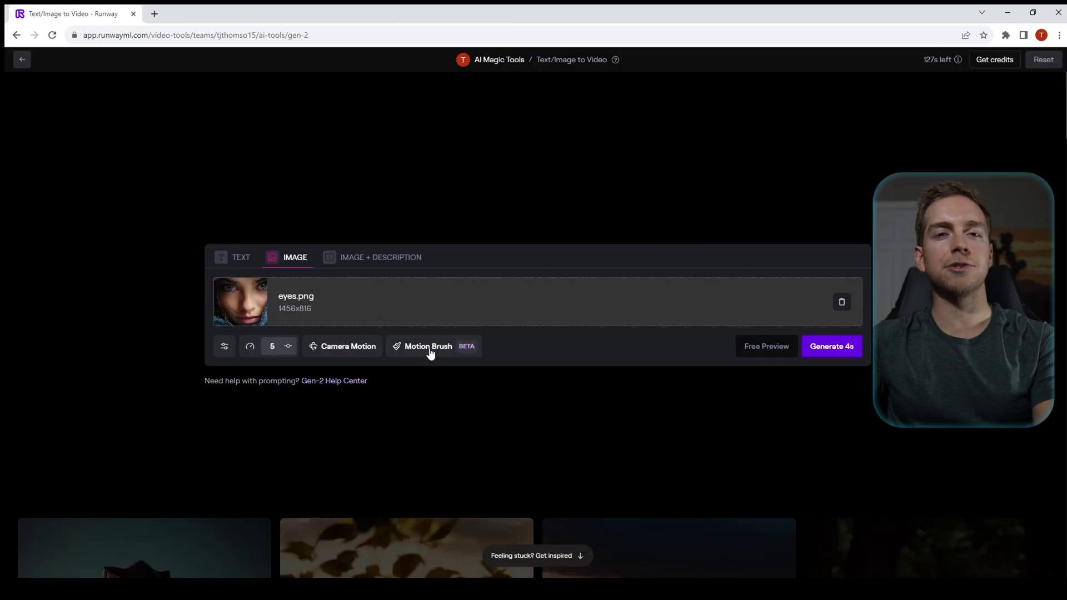
Brush motion onto the woman's eyes at Horizontal 10.0 and save it.
{"action": "left_click", "coordinate": [429, 347]}
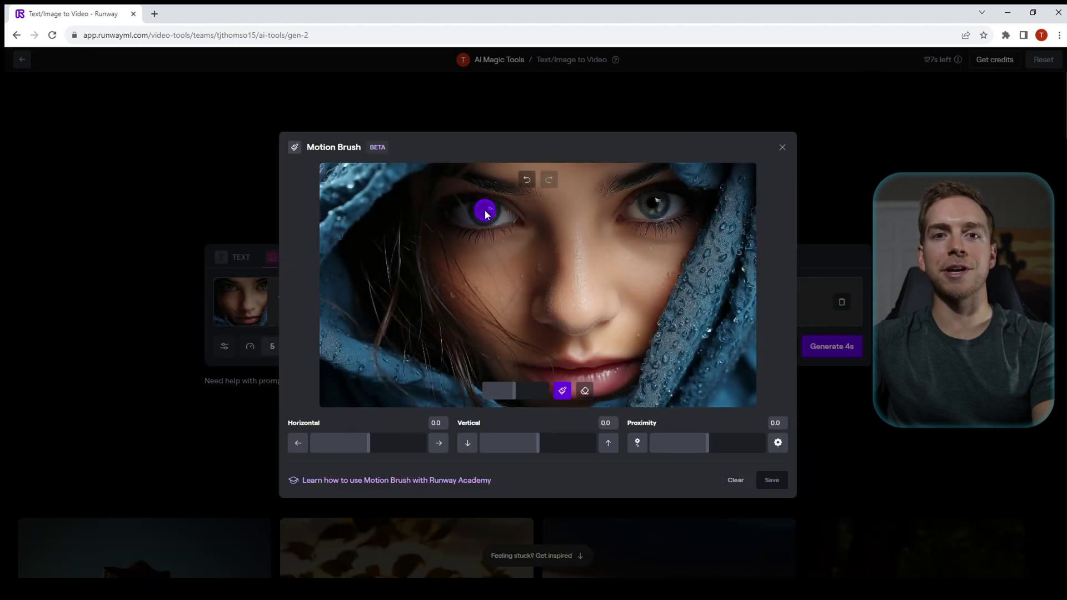
{"action": "left_click", "coordinate": [655, 209]}
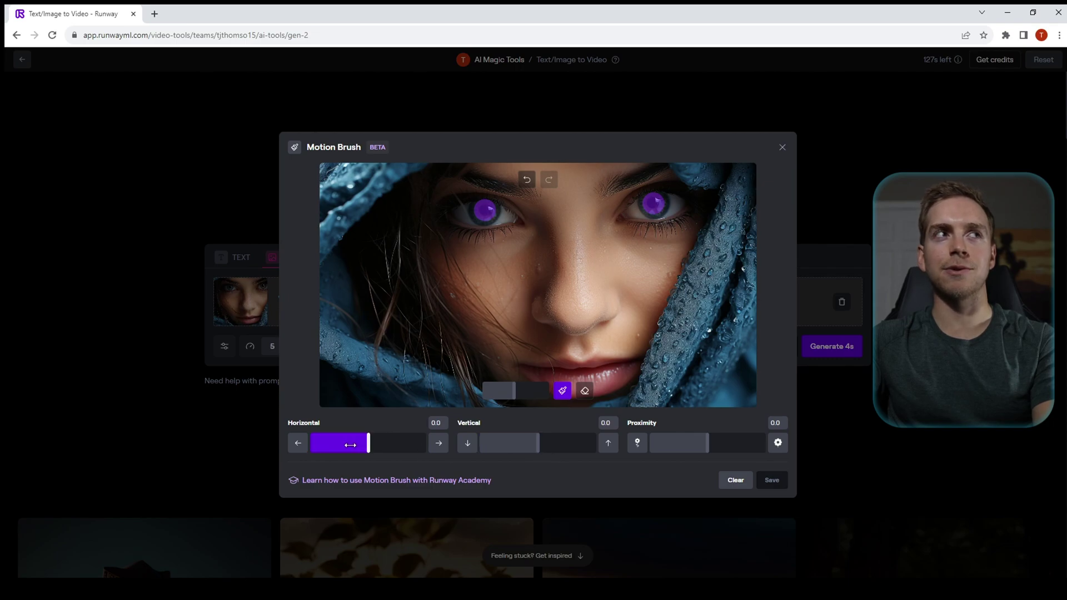
{"action": "left_click_drag", "start_coordinate": [371, 445], "coordinate": [478, 454]}
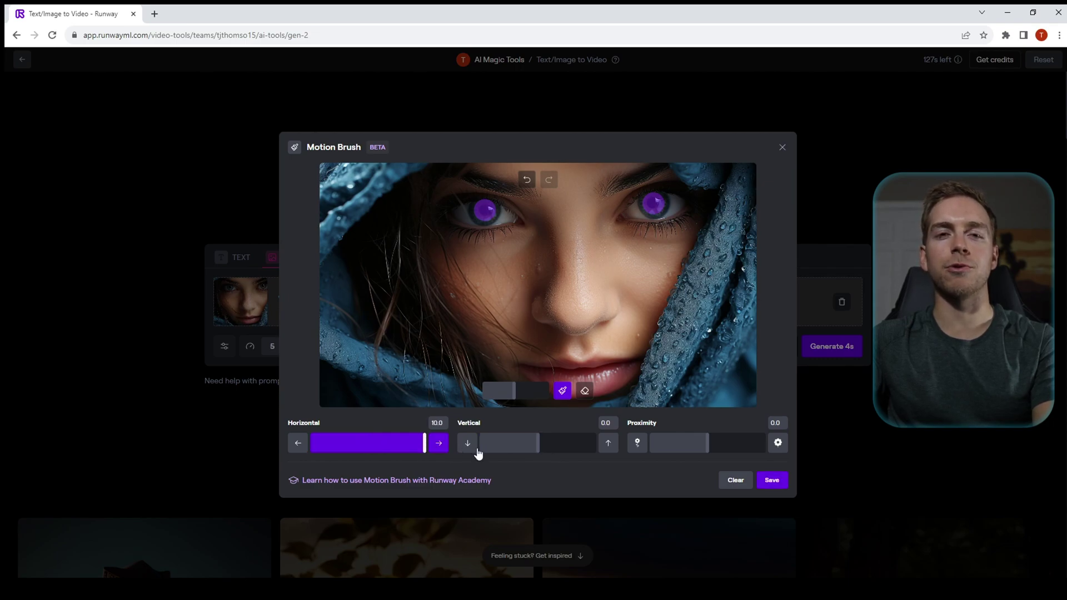
{"action": "left_click", "coordinate": [765, 487]}
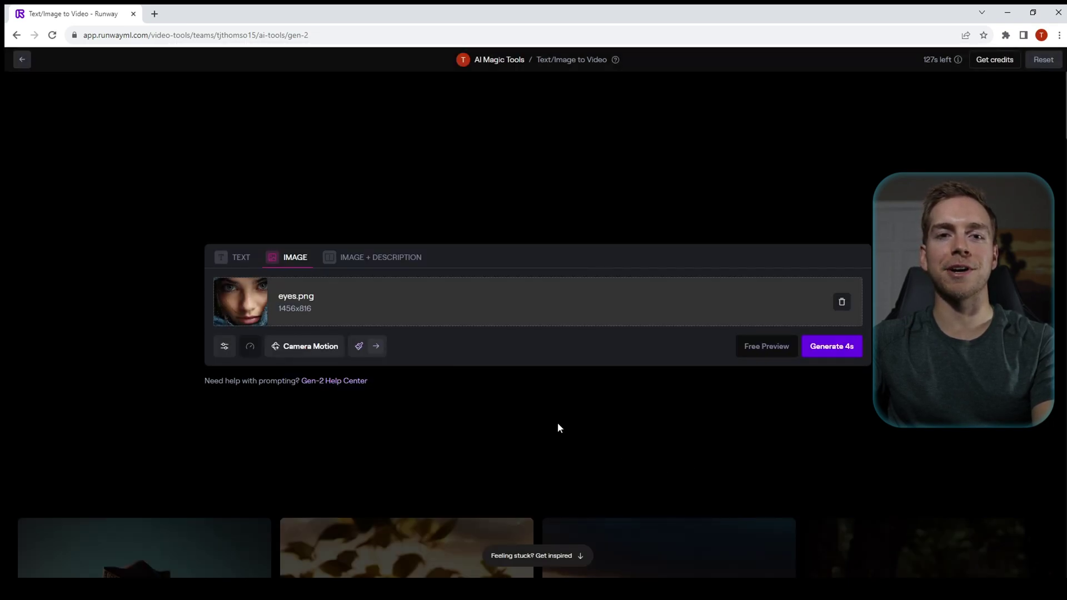
Add a rightward camera pan at speed 5.9 and generate the 4-second eyes video.
{"action": "left_click", "coordinate": [295, 349]}
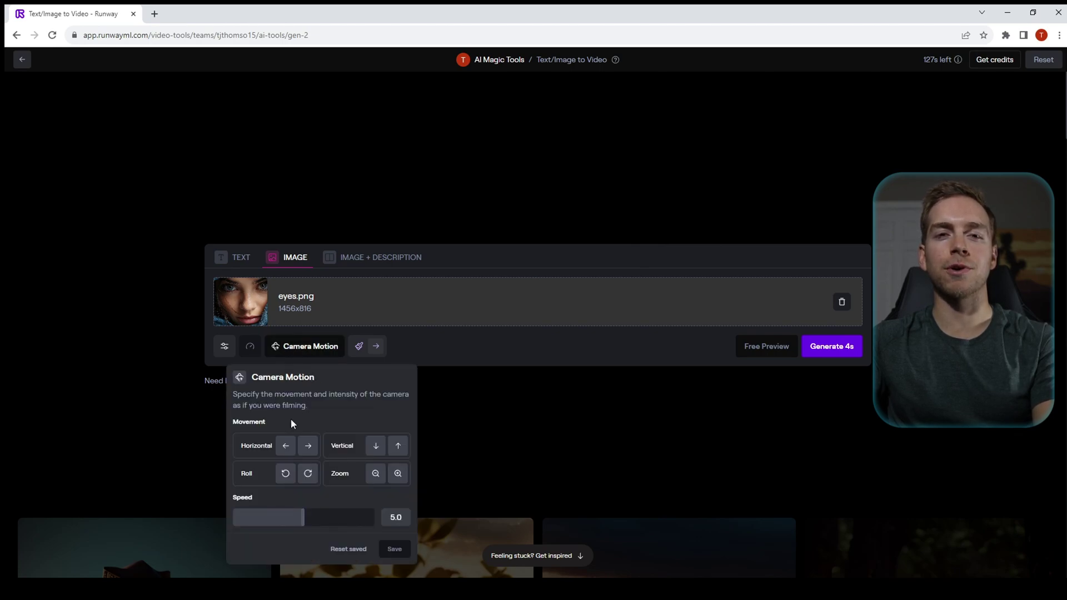
{"action": "left_click", "coordinate": [307, 451]}
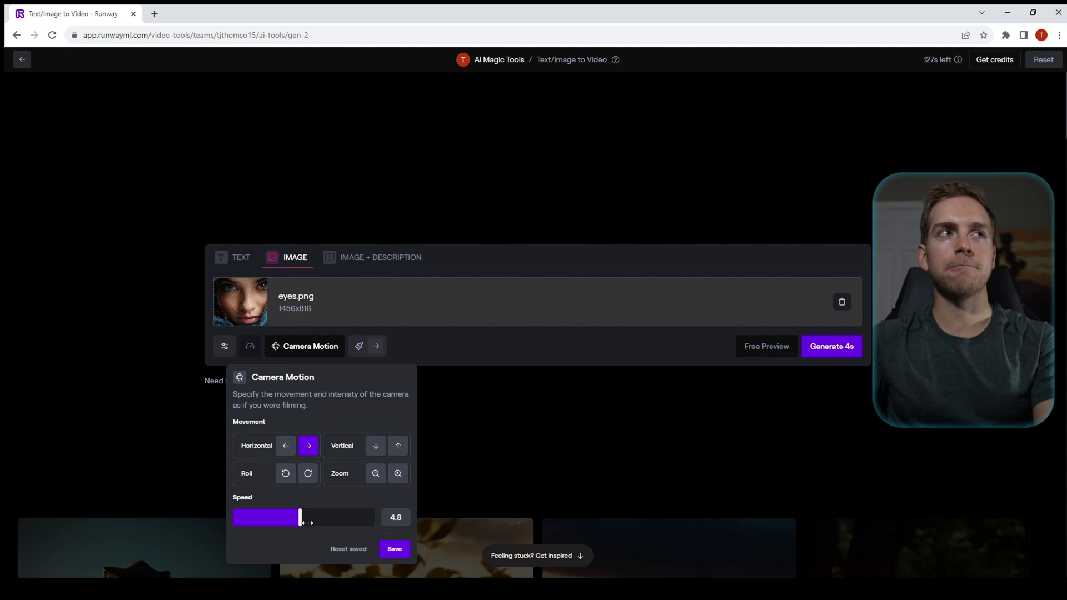
{"action": "left_click", "coordinate": [398, 555]}
{"action": "left_click", "coordinate": [836, 350]}
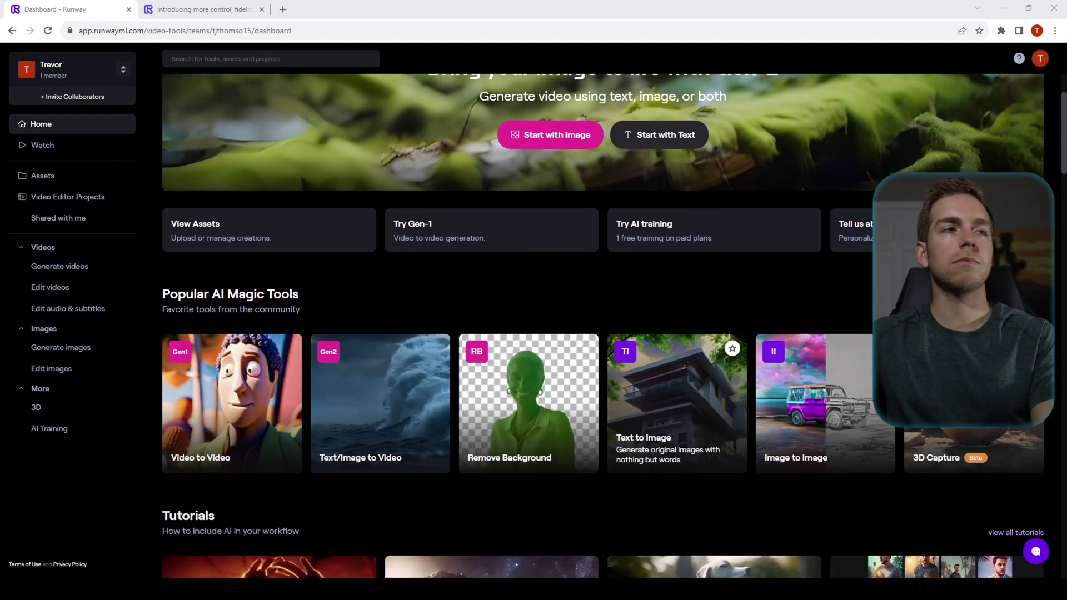
Start a text-to-video prompt reading 'two puppies'.
{"action": "left_click", "coordinate": [396, 385]}
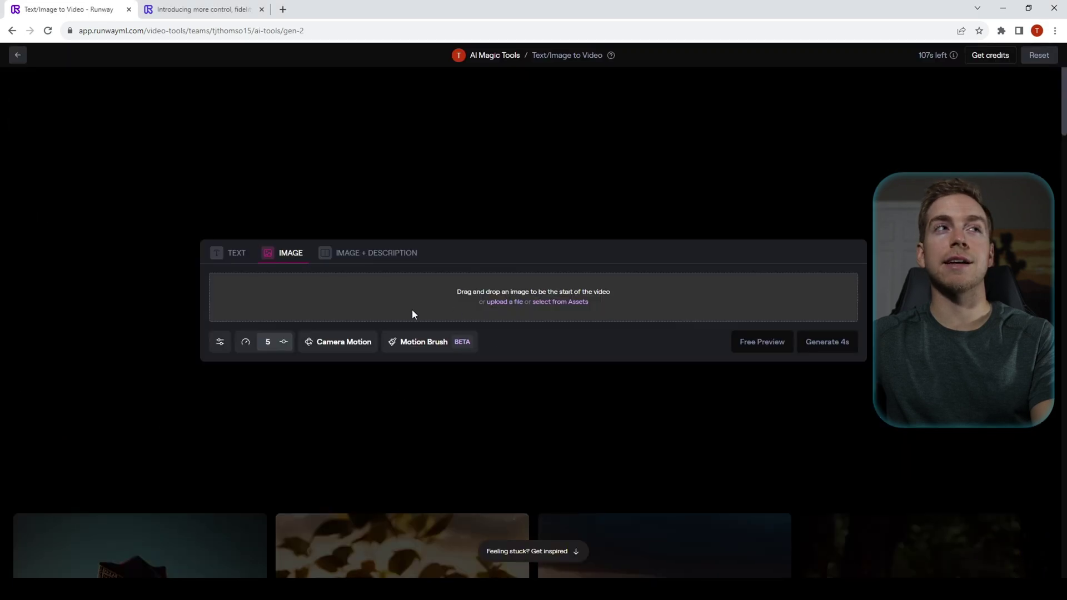
{"action": "left_click", "coordinate": [233, 255]}
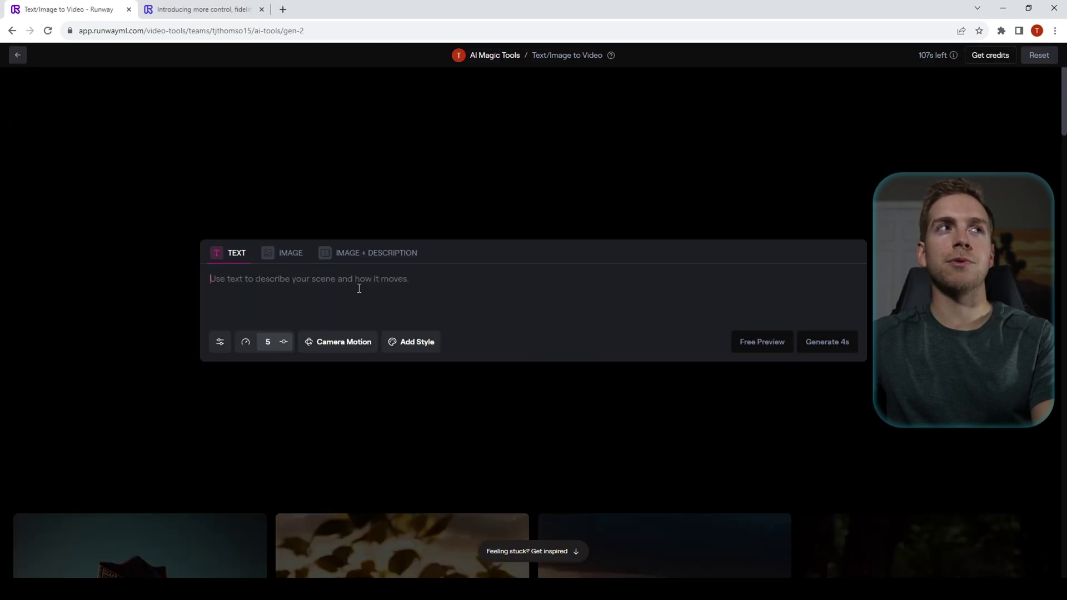
{"action": "type", "text": "two puppies"}
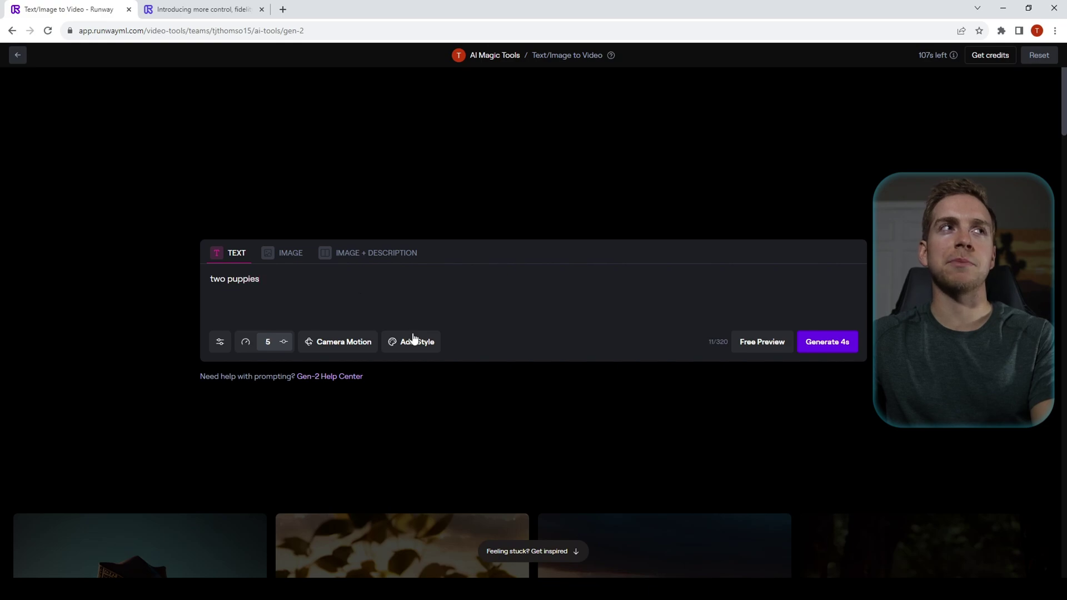
Apply the 3D Cartoon style preset to the puppies prompt.
{"action": "left_click", "coordinate": [414, 339]}
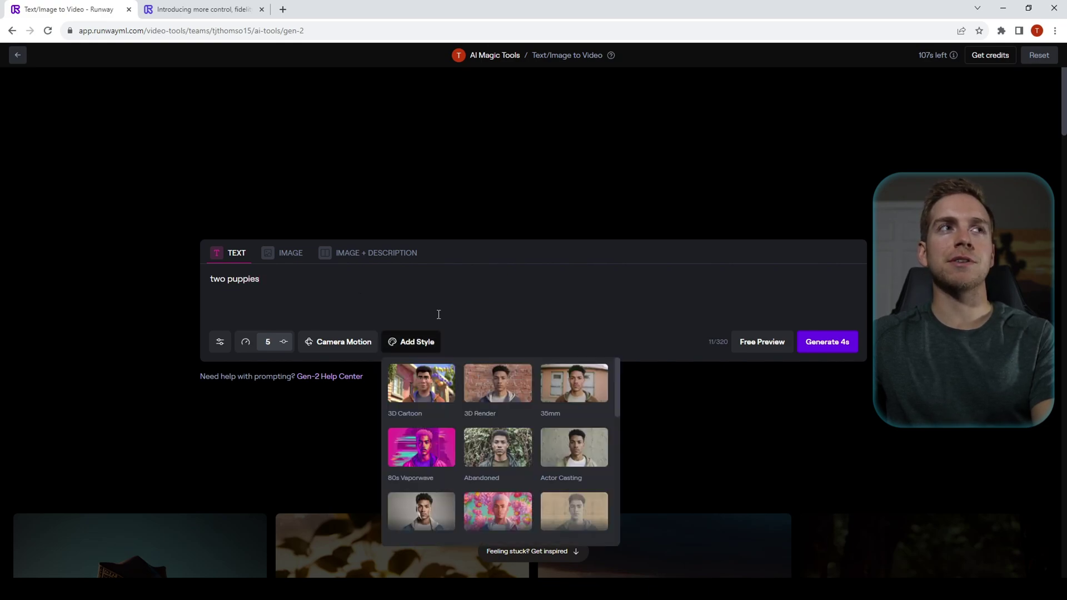
{"action": "scroll", "coordinate": [445, 400], "scroll_direction": "down", "scroll_amount": 1}
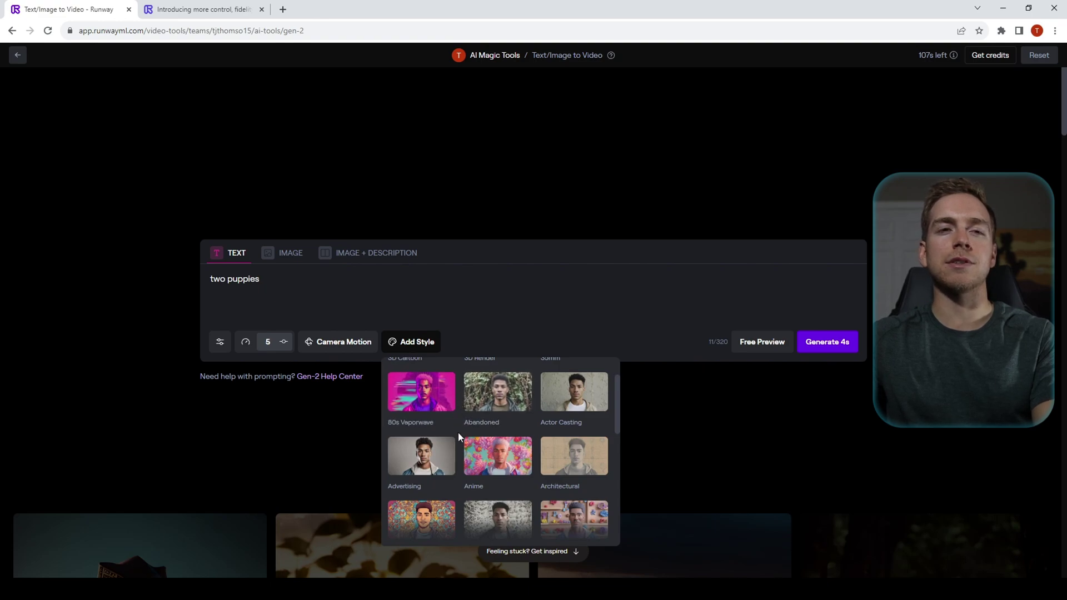
{"action": "scroll", "coordinate": [458, 432], "scroll_direction": "down", "scroll_amount": 1}
{"action": "scroll", "coordinate": [459, 428], "scroll_direction": "down", "scroll_amount": 2}
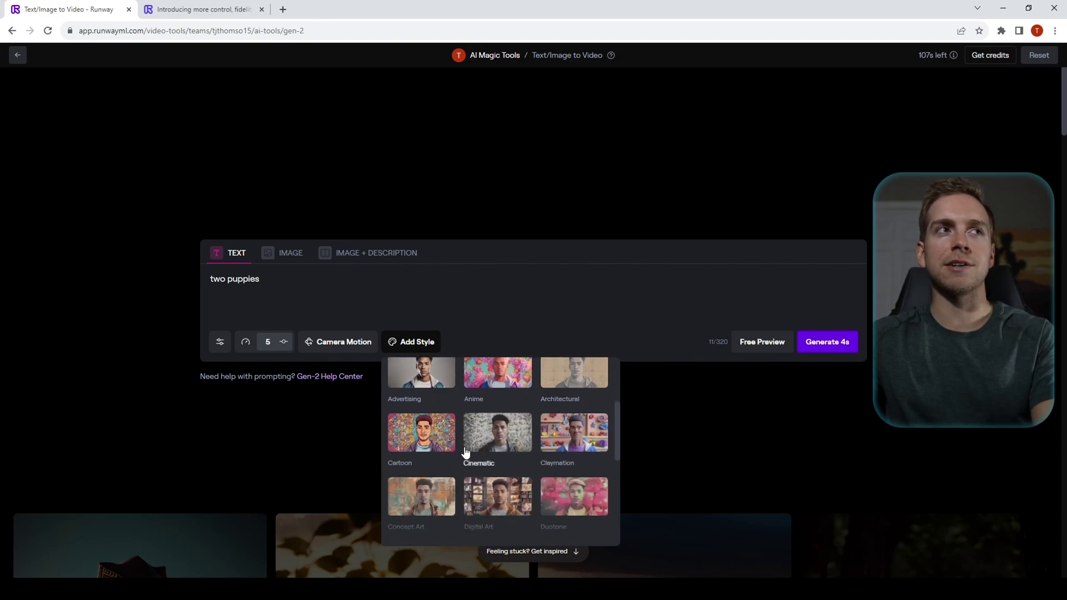
{"action": "scroll", "coordinate": [462, 448], "scroll_direction": "down", "scroll_amount": 3}
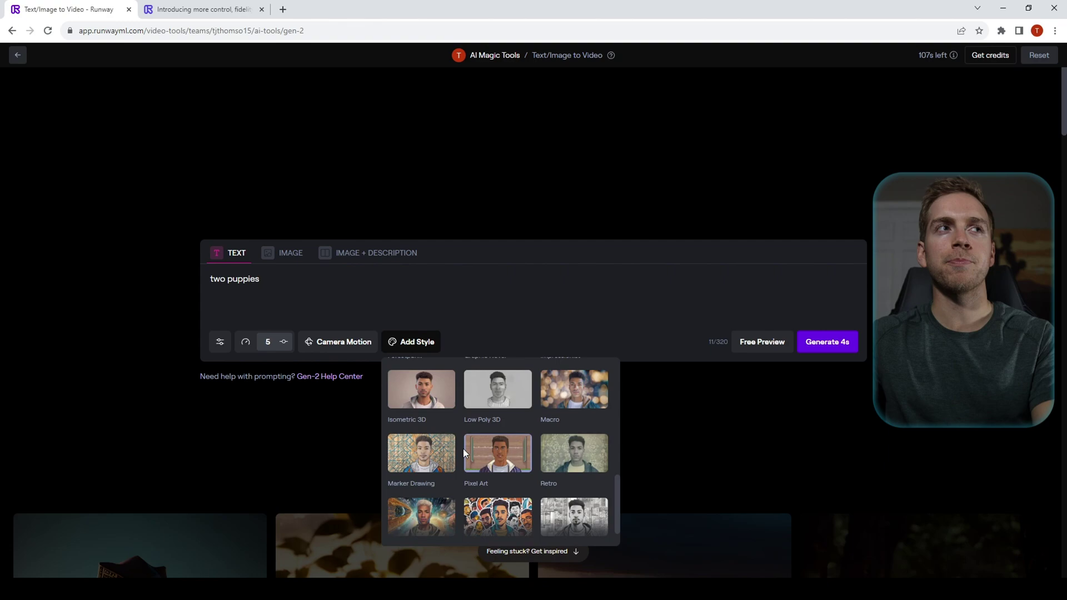
{"action": "scroll", "coordinate": [466, 461], "scroll_direction": "up", "scroll_amount": 8}
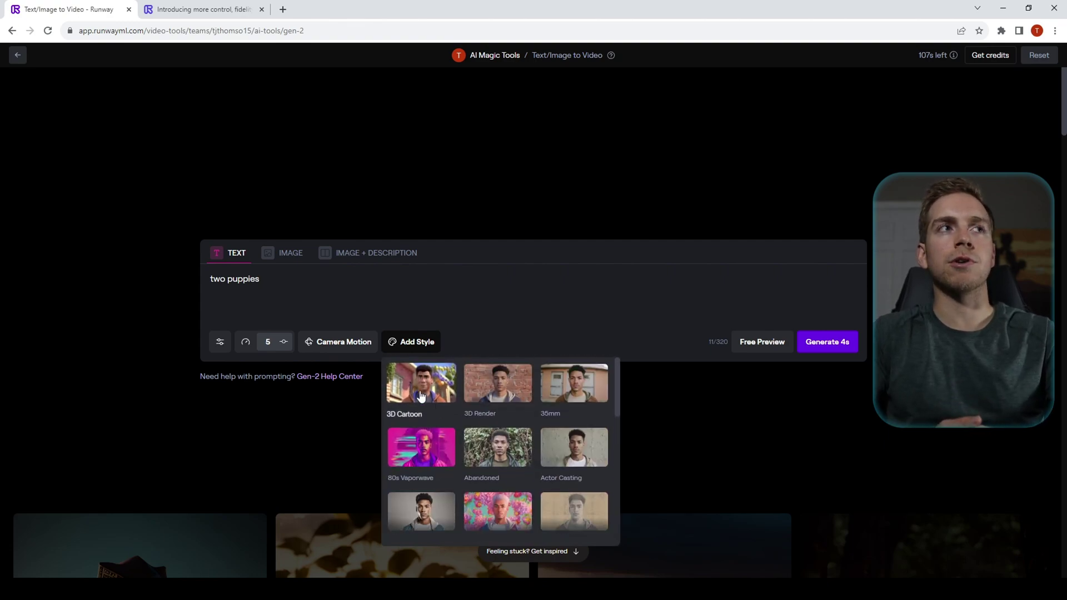
{"action": "left_click", "coordinate": [422, 383]}
{"action": "left_click", "coordinate": [669, 318]}
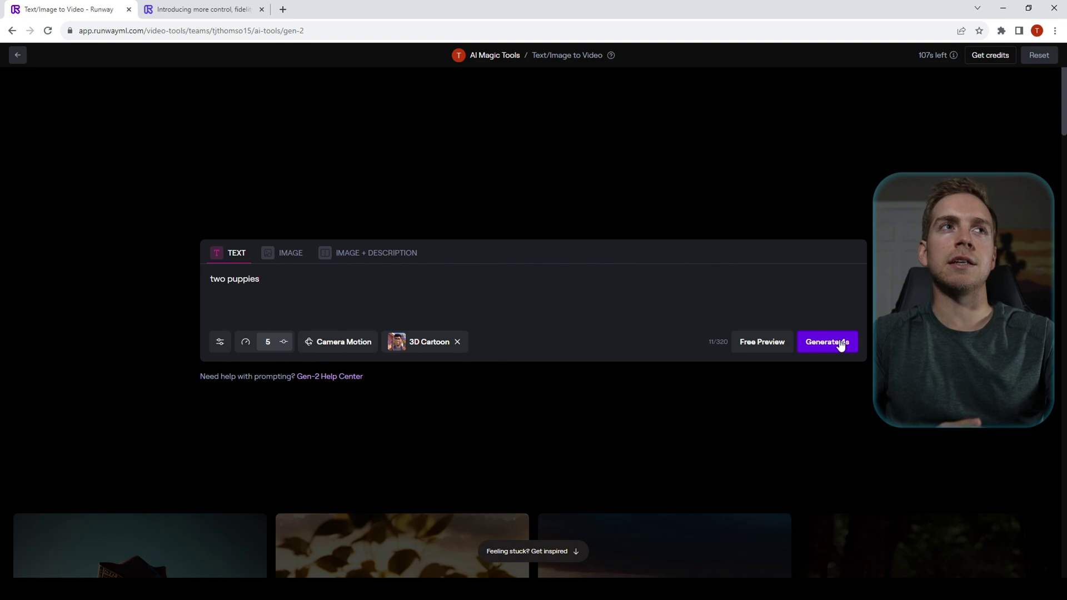
Generate four free 3D Cartoon previews, then browse the style grid for Pixel Art.
{"action": "left_click", "coordinate": [764, 344]}
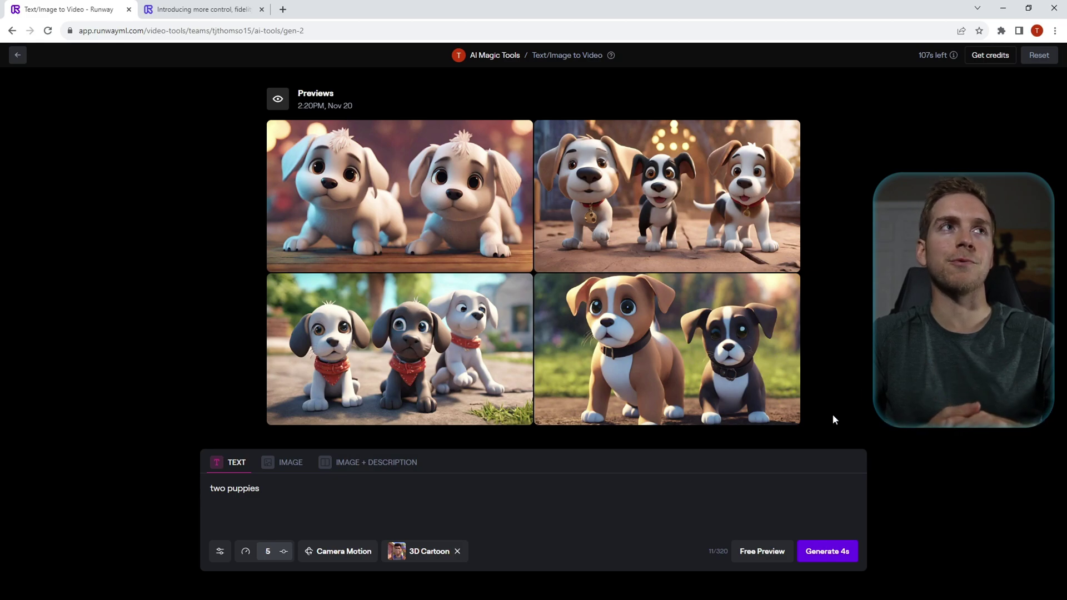
{"action": "left_click", "coordinate": [414, 553]}
{"action": "scroll", "coordinate": [320, 428], "scroll_direction": "down", "scroll_amount": 3}
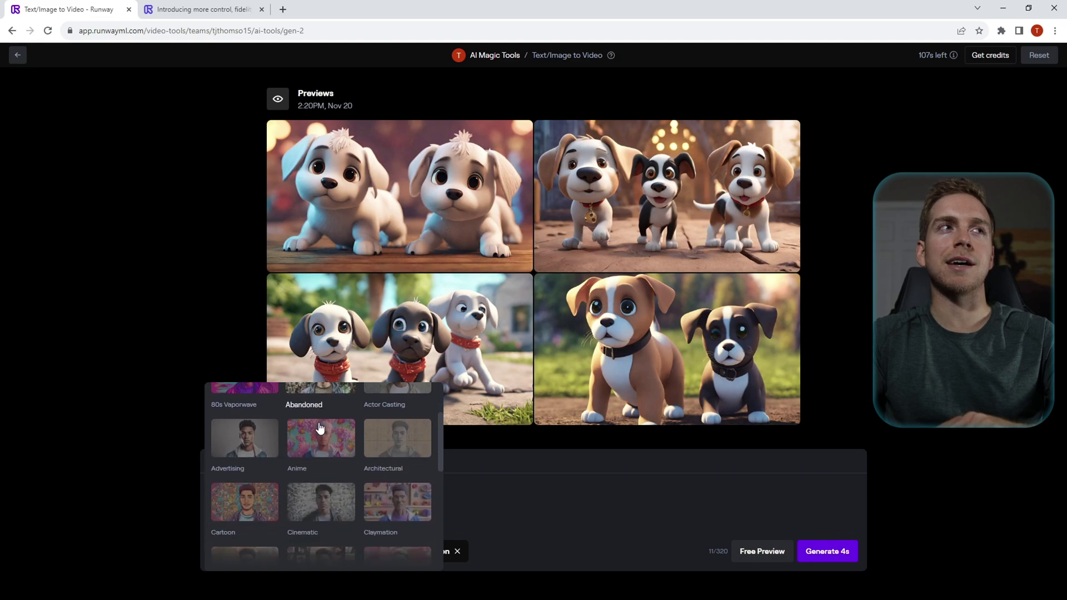
{"action": "scroll", "coordinate": [320, 428], "scroll_direction": "down", "scroll_amount": 2}
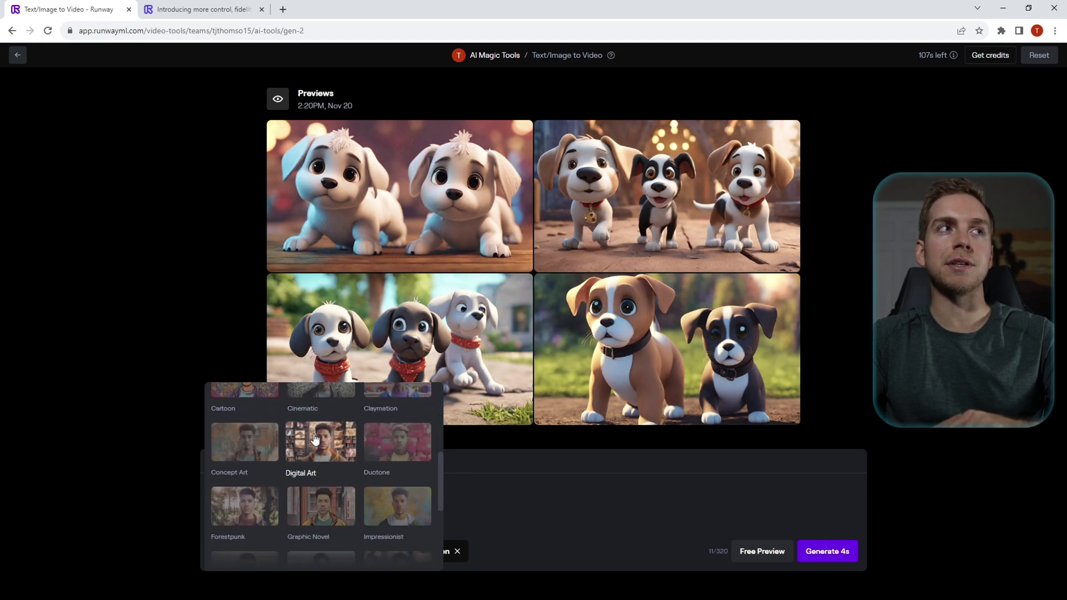
{"action": "scroll", "coordinate": [315, 439], "scroll_direction": "down", "scroll_amount": 3}
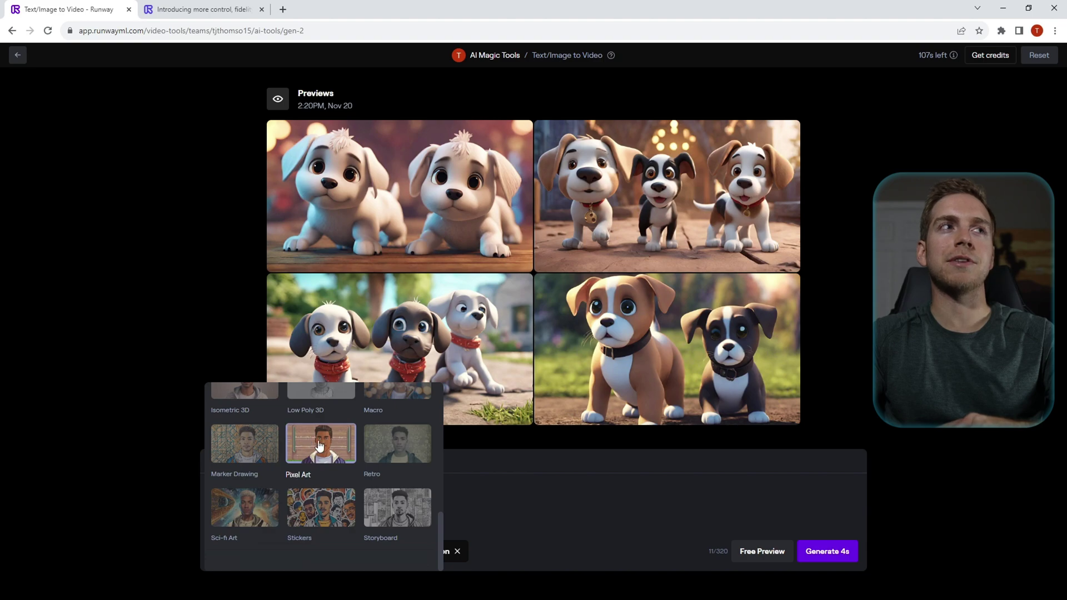
Select the Pixel Art style, generate free previews of the two puppies, and view the latest results.
{"action": "left_click", "coordinate": [321, 445]}
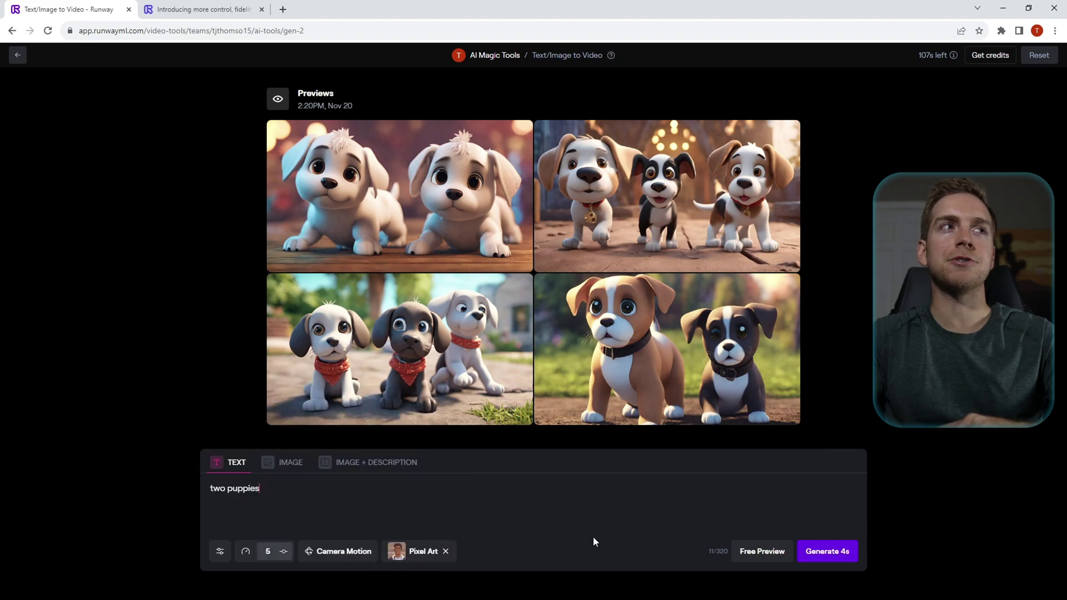
{"action": "left_click", "coordinate": [749, 552]}
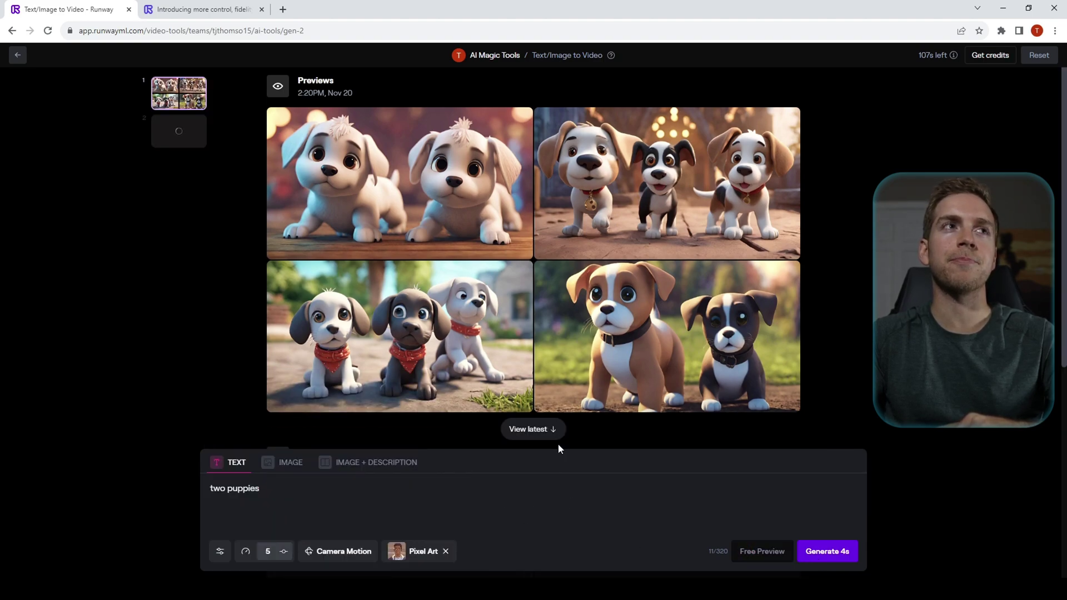
{"action": "left_click", "coordinate": [547, 430]}
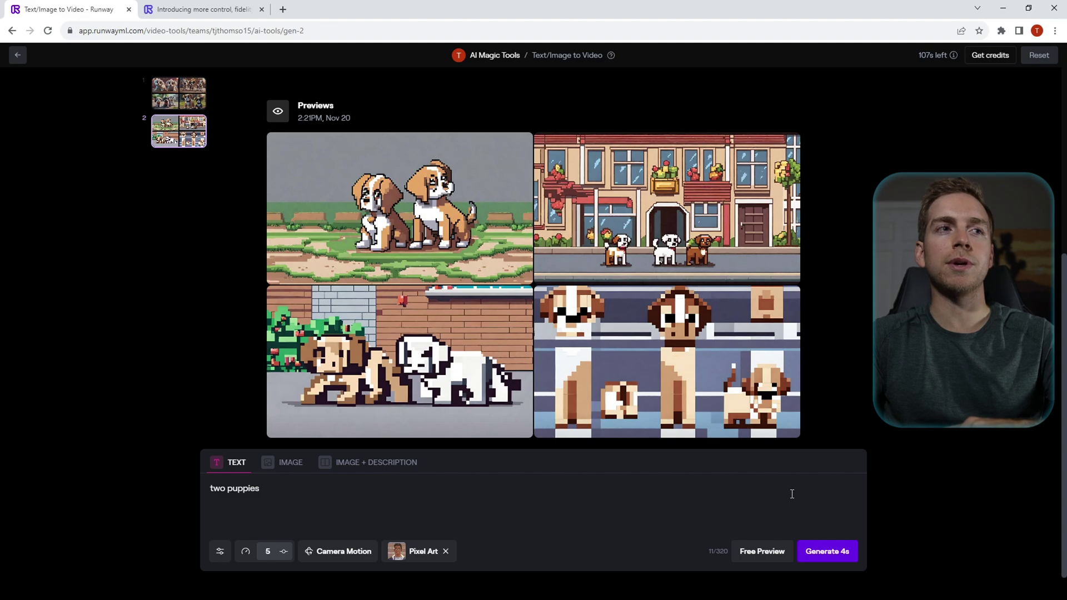
Reopen the style picker from the Pixel Art chip and scroll through the available styles.
{"action": "left_click", "coordinate": [405, 556]}
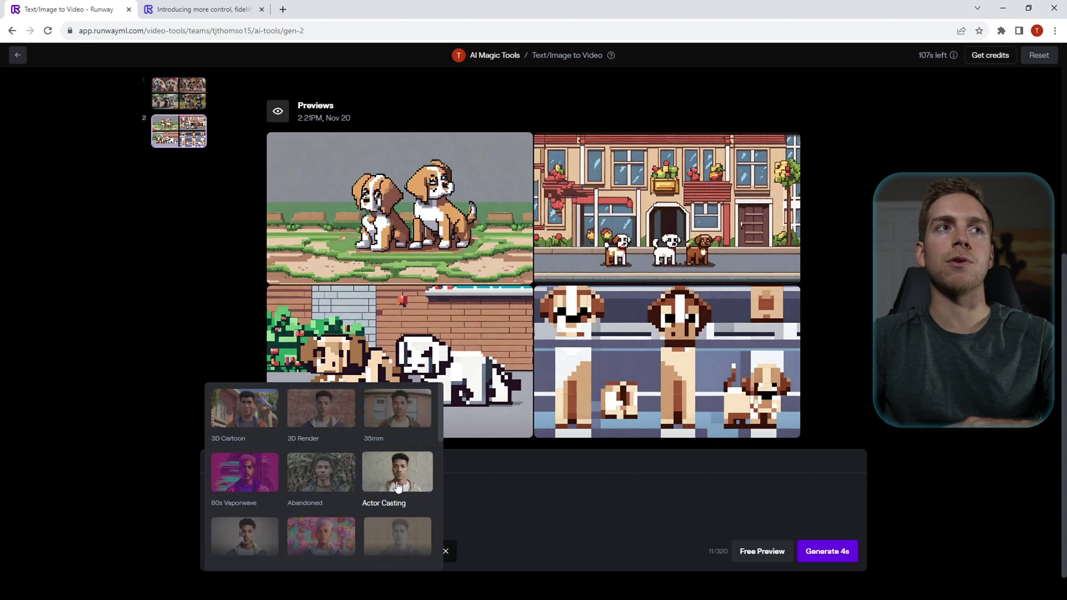
{"action": "scroll", "coordinate": [382, 468], "scroll_direction": "down", "scroll_amount": 1}
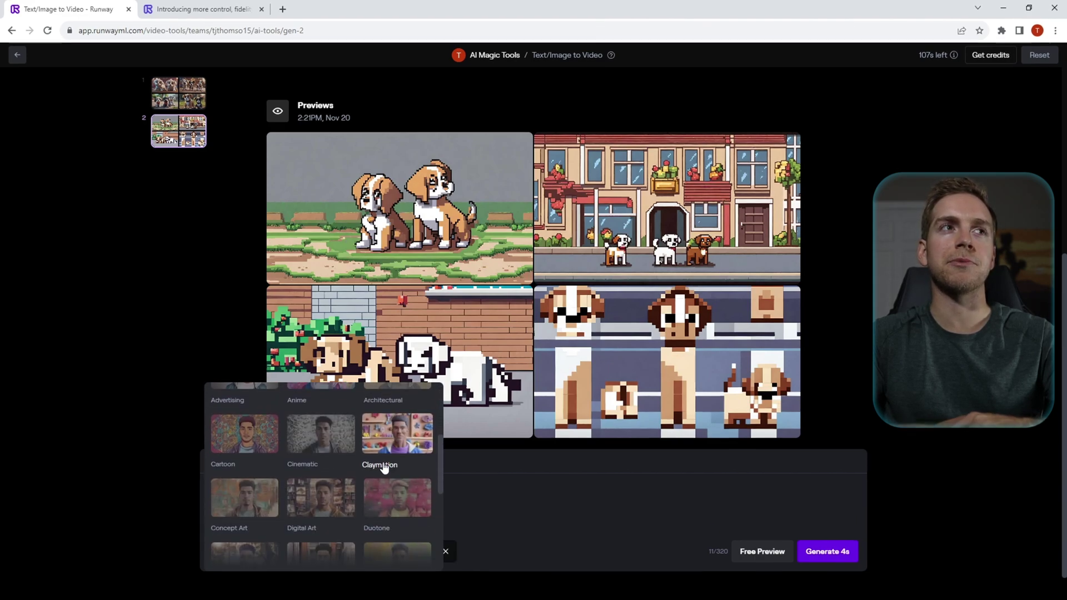